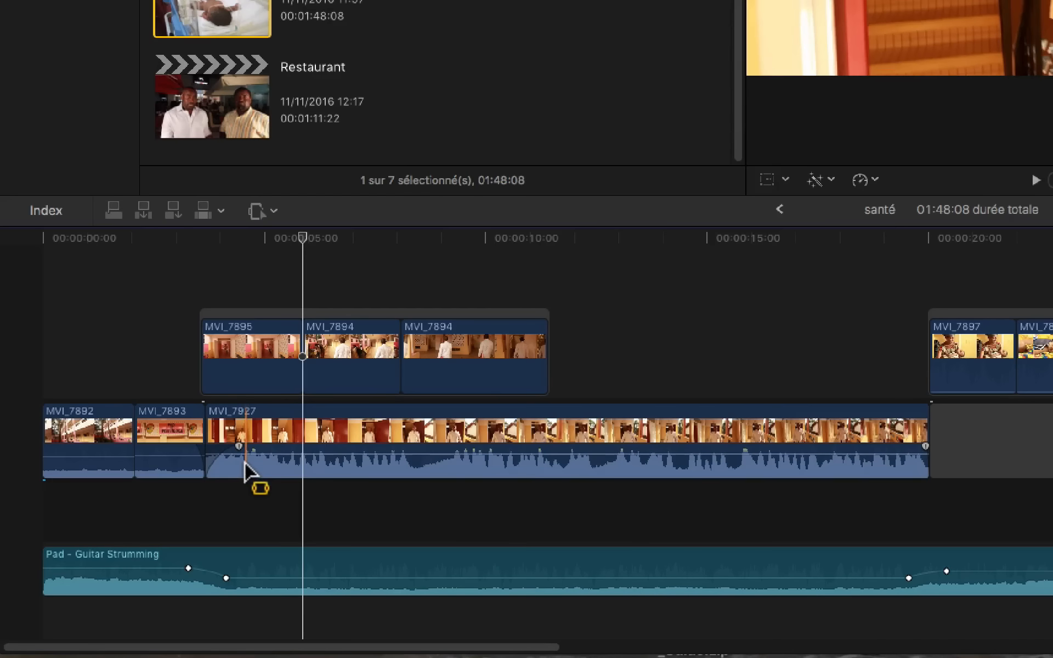
Step: Move the two fade-down keyframes on the Pad - Guitar Strumming music later: the lower one to about 04:24, the upper just before MVI_7927 starts
drag(243, 453, 252, 454)
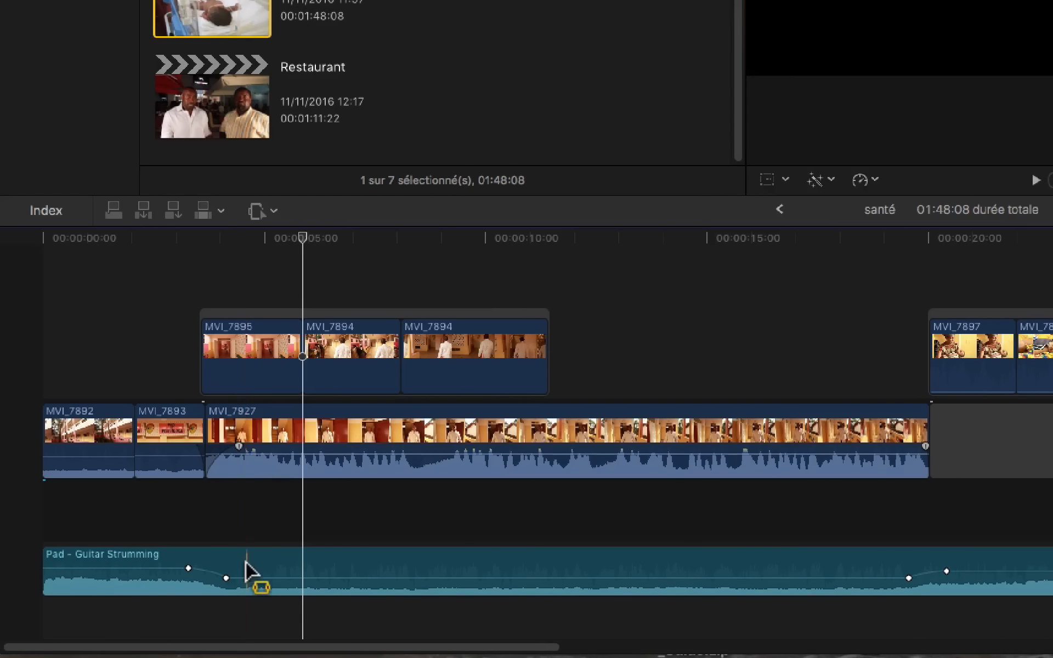
drag(226, 578, 228, 581)
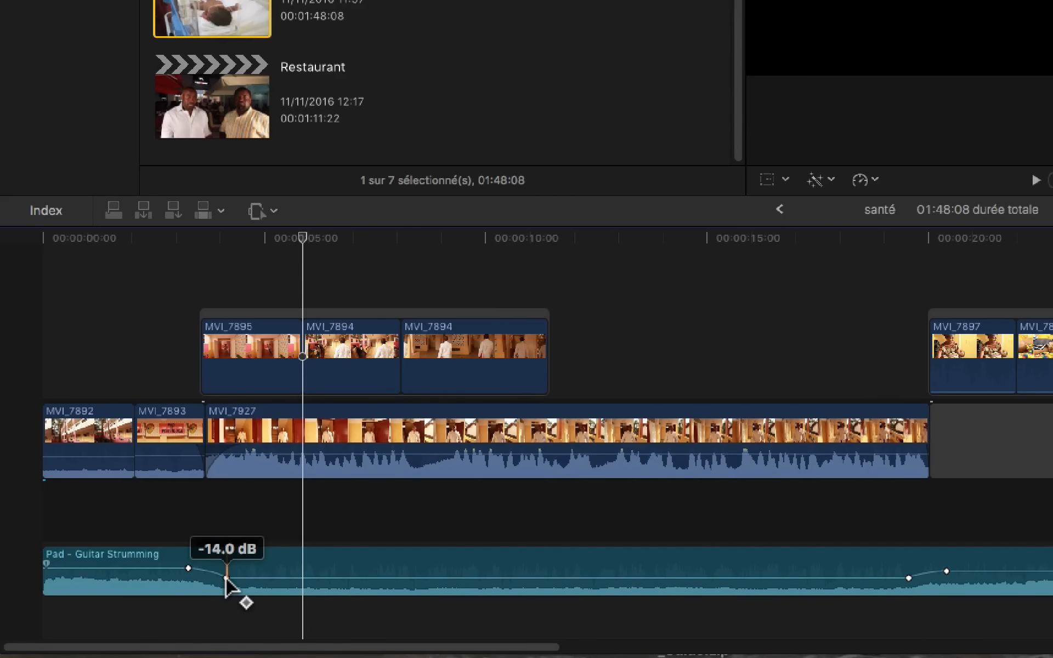
click(226, 578)
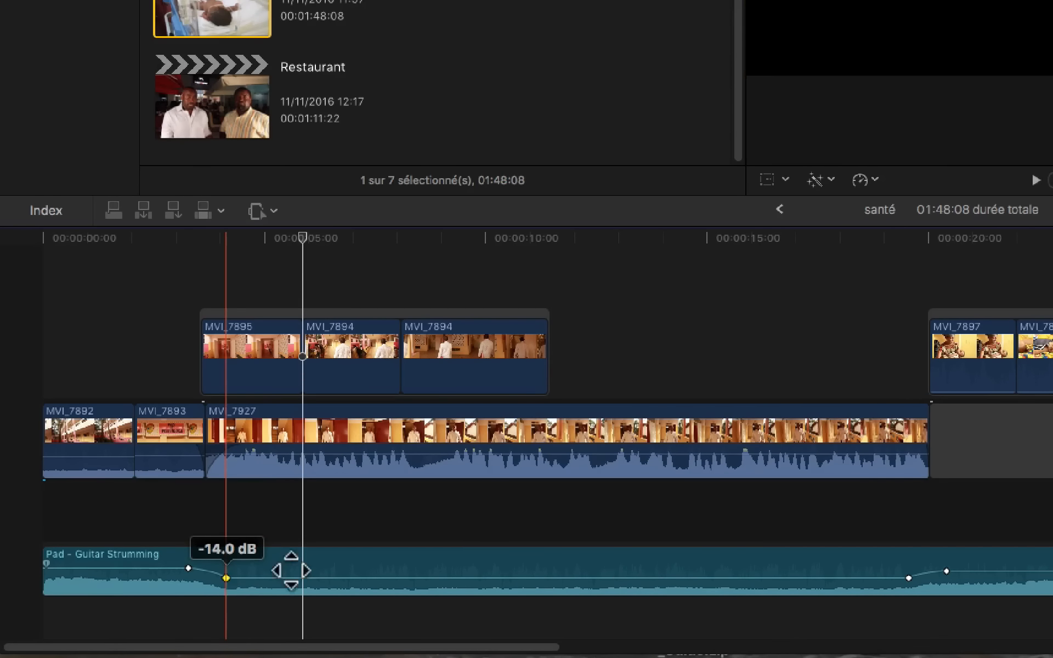
drag(228, 578, 247, 579)
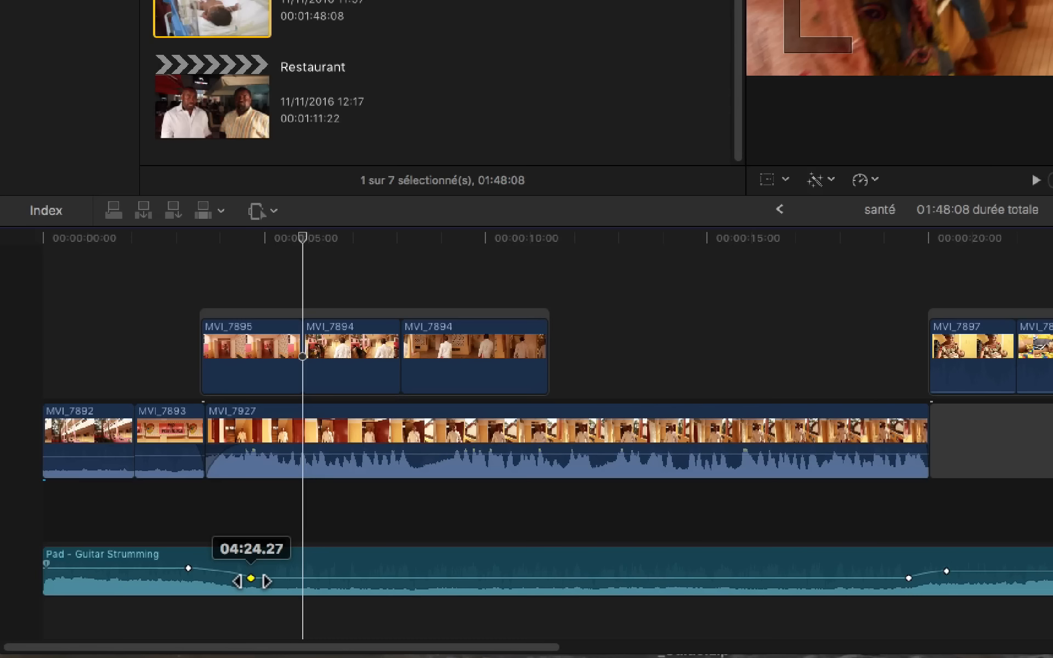
click(188, 568)
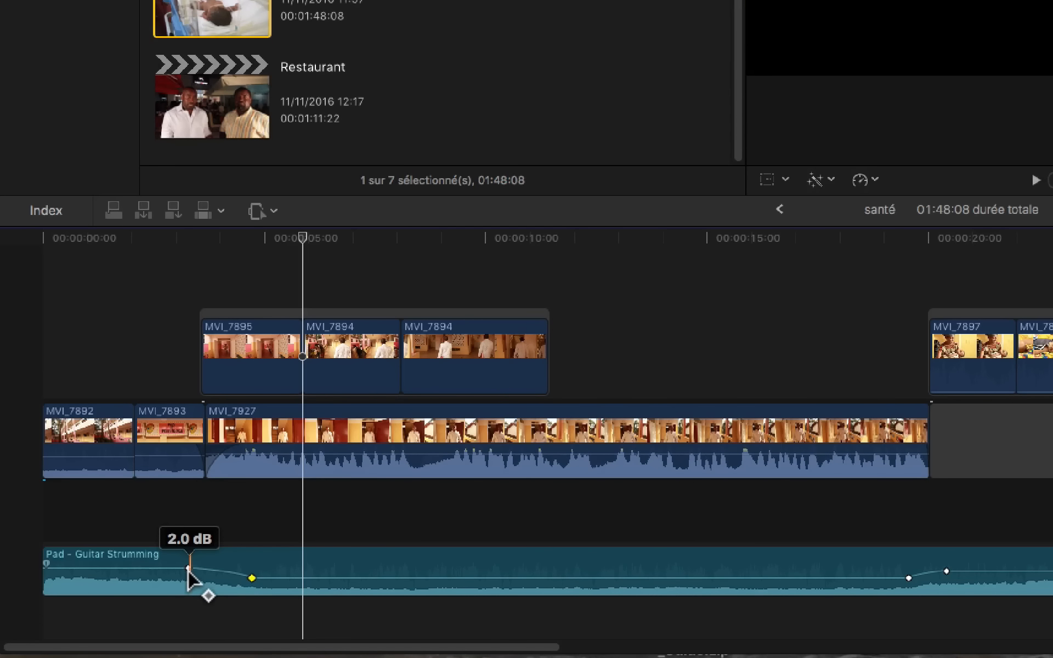
drag(188, 569, 202, 569)
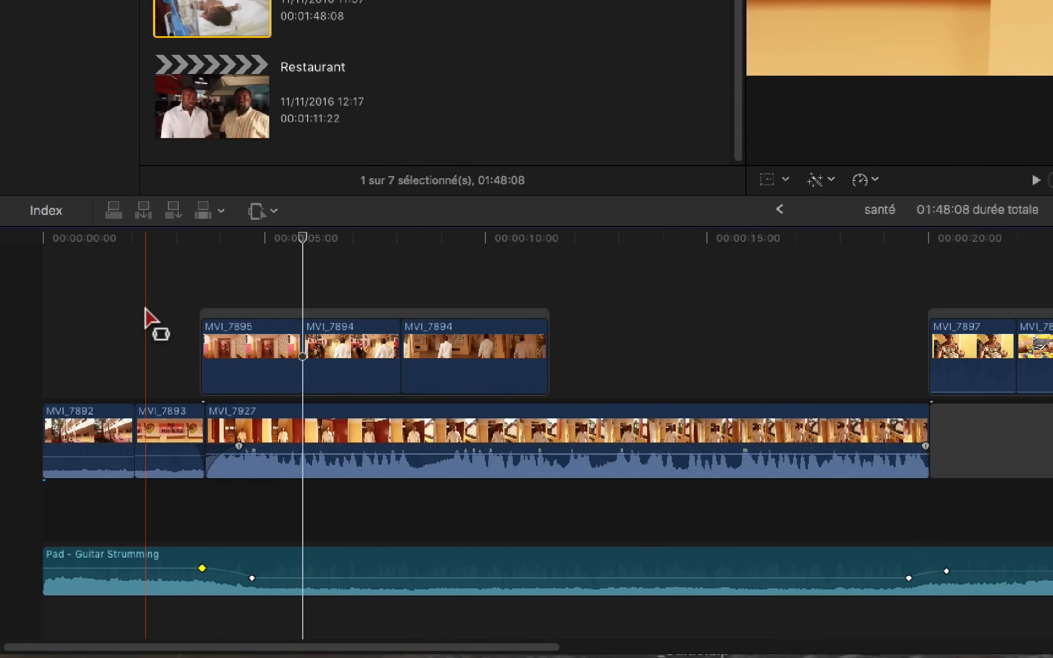
Step: Play the timeline through the music's fade-down, and again from just before its fade-up near 00:00:20:00
key(space)
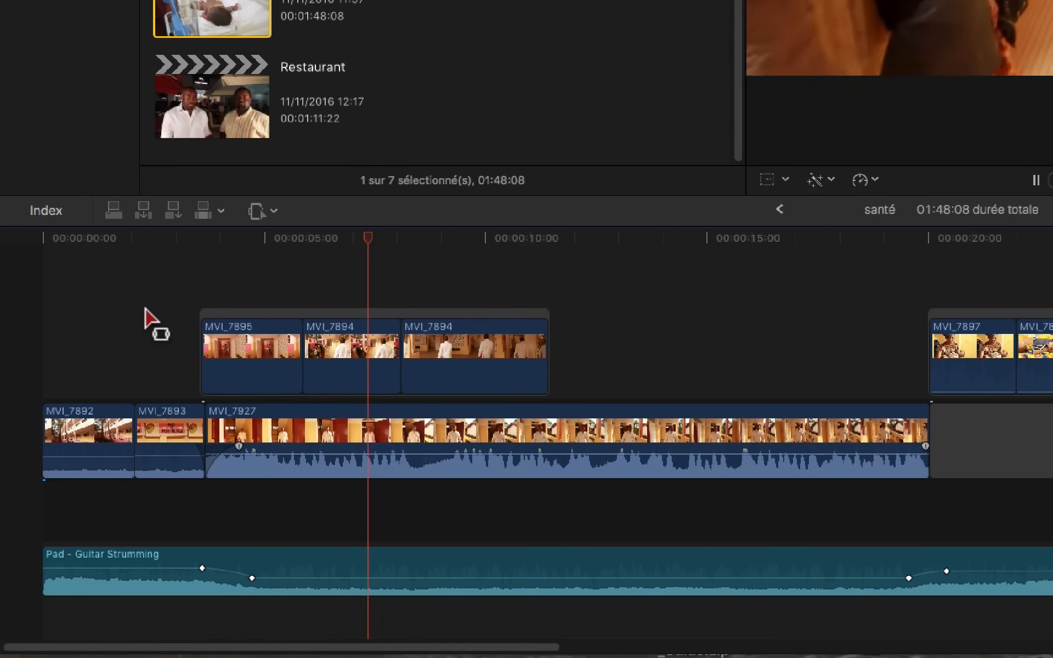
key(space)
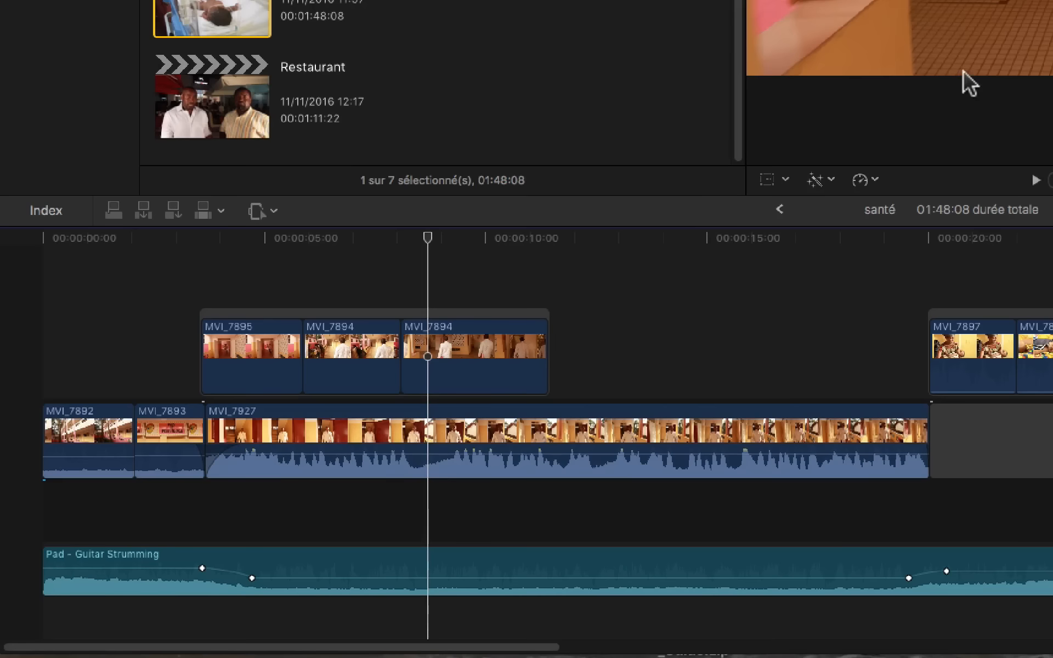
click(870, 250)
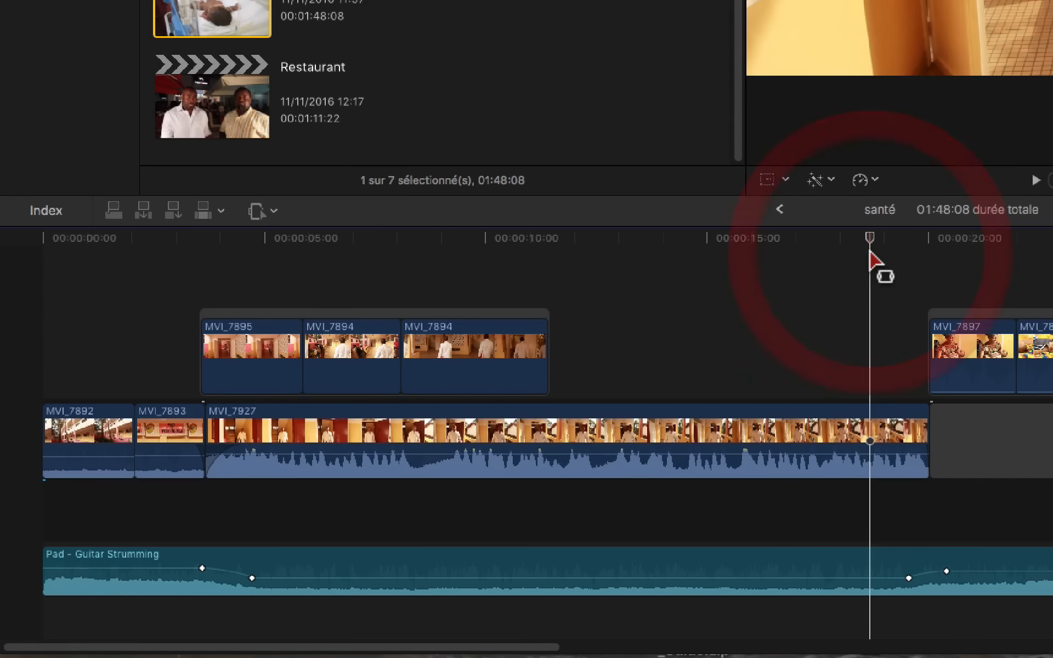
key(space)
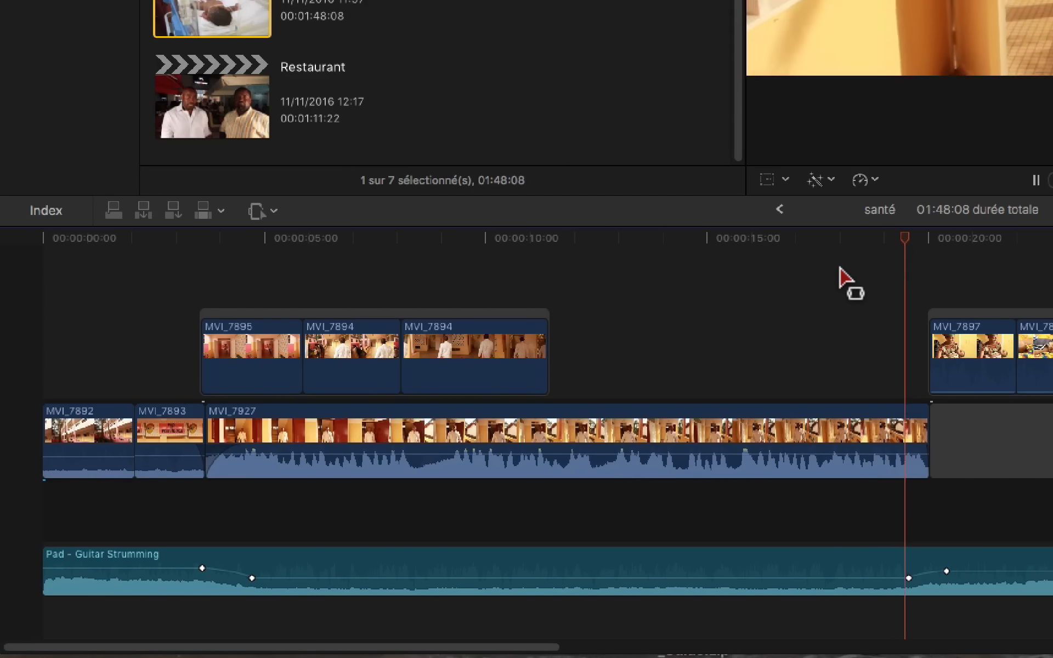
key(space)
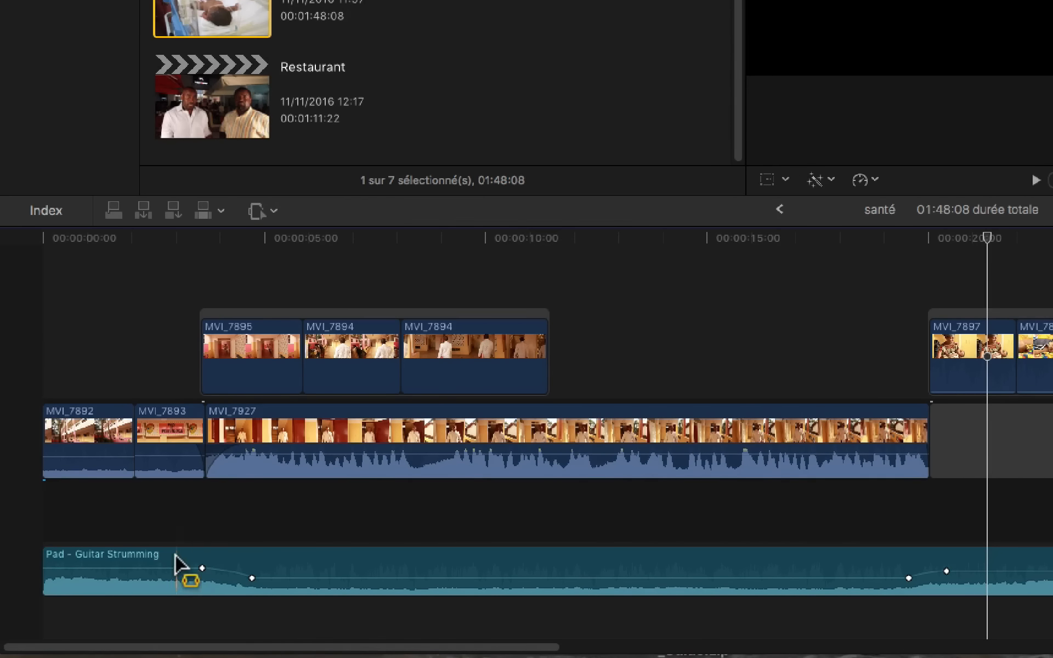
Step: Select both fade-down keyframes on the music clip and shift them together slightly later, placing the first just after MVI_7927 starts
drag(190, 562, 191, 570)
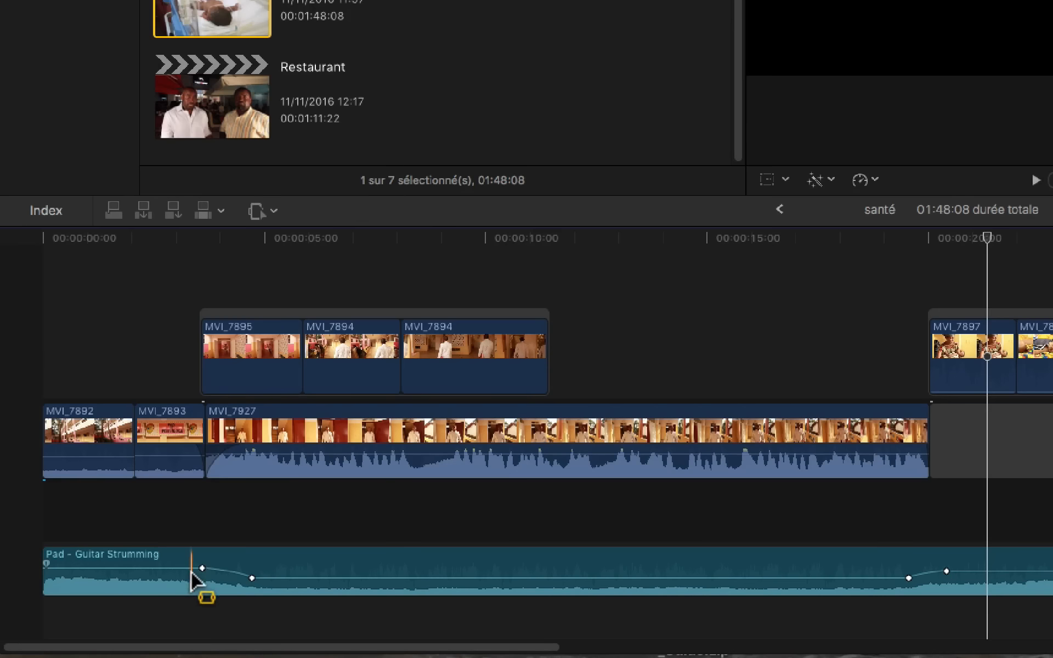
click(202, 569)
click(202, 569)
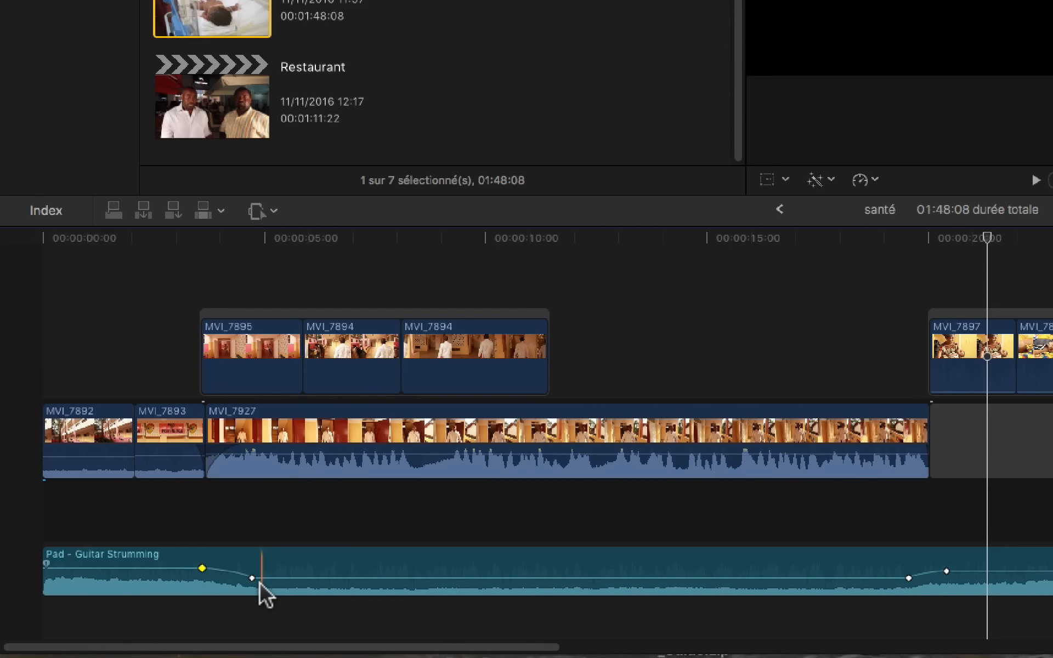
mouse_move(251, 580)
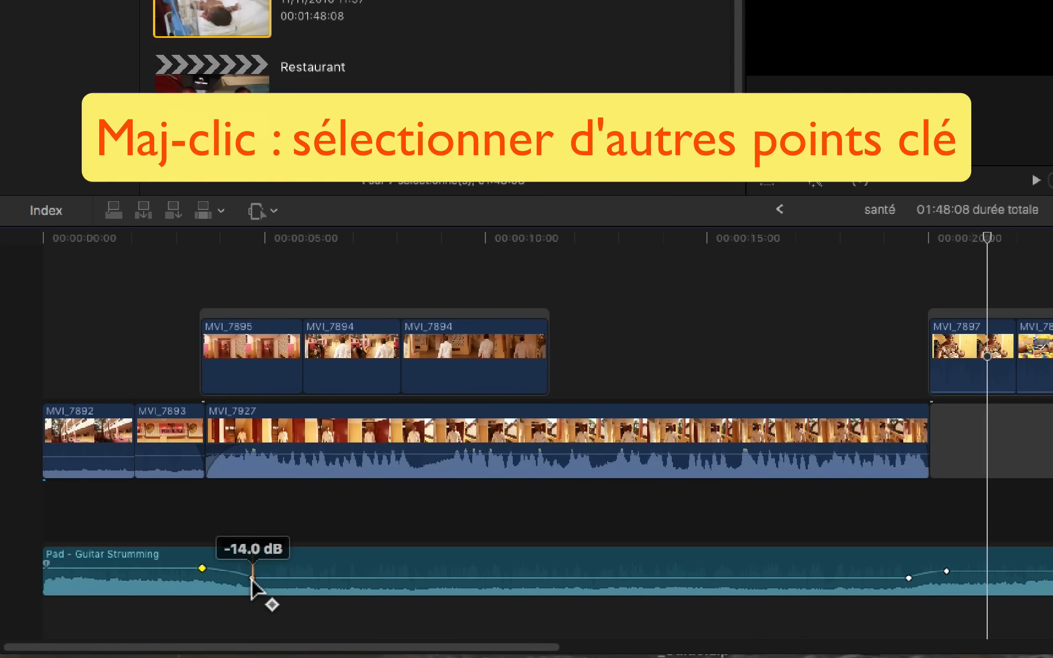
shift+click(252, 578)
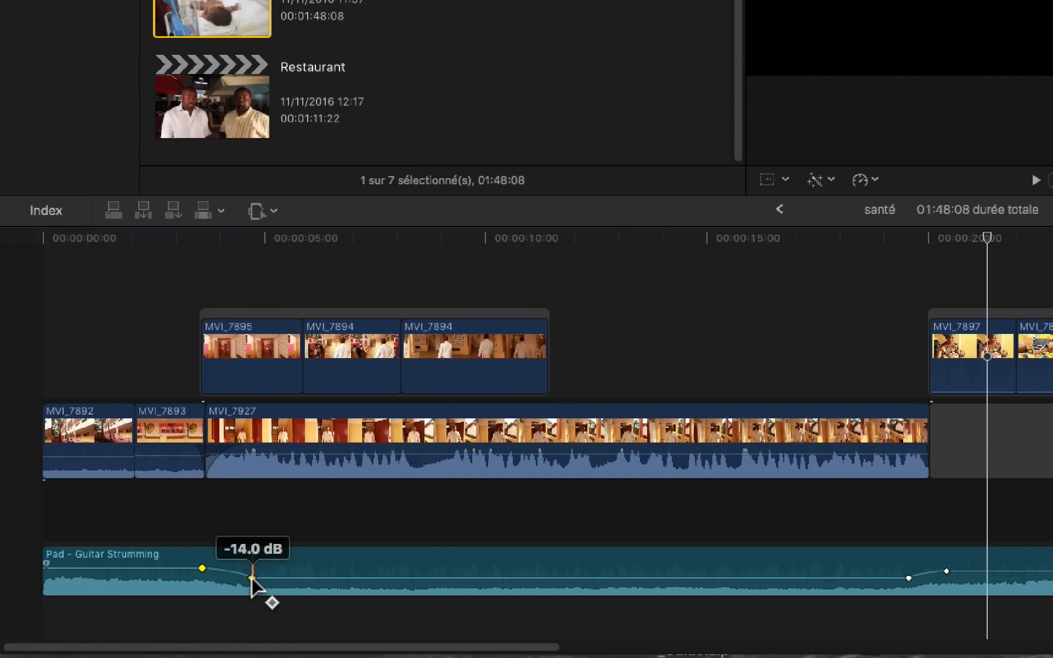
mouse_move(252, 579)
mouse_down()
mouse_move(238, 579)
mouse_move(258, 578)
mouse_up()
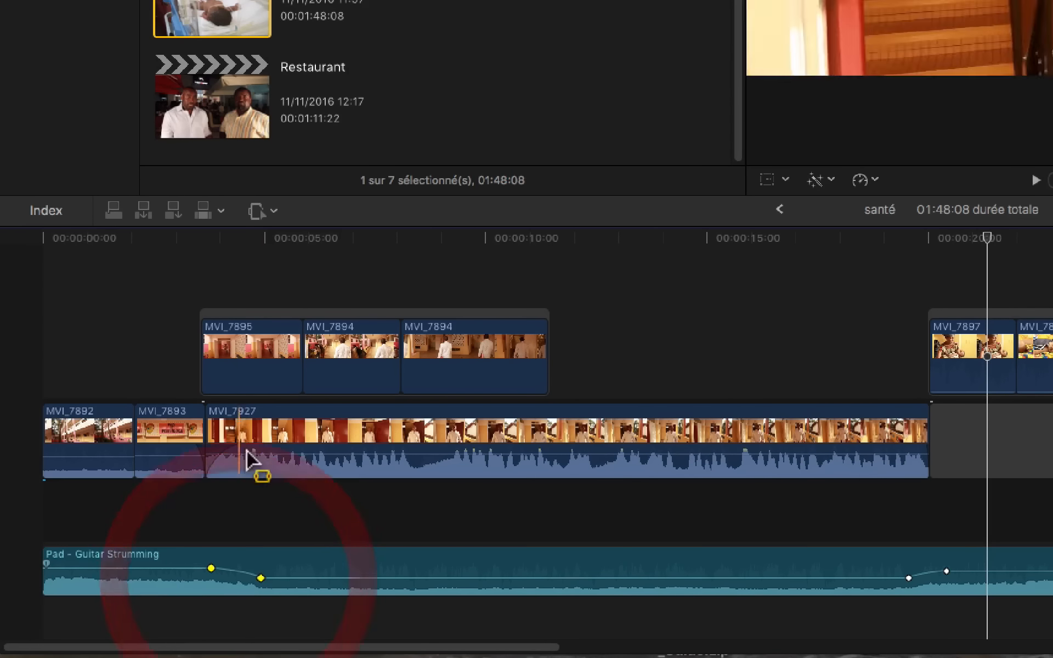
click(260, 578)
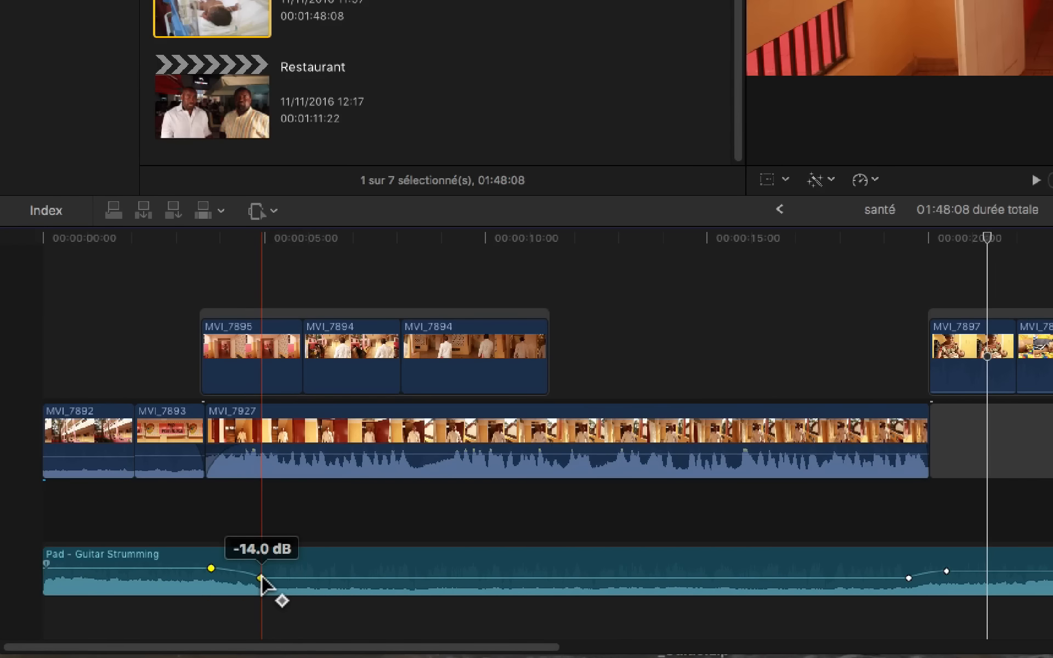
Step: Select all four volume keyframes of the music's fade-down and fade-up, shift them together slightly later, and clear the selection
click(271, 544)
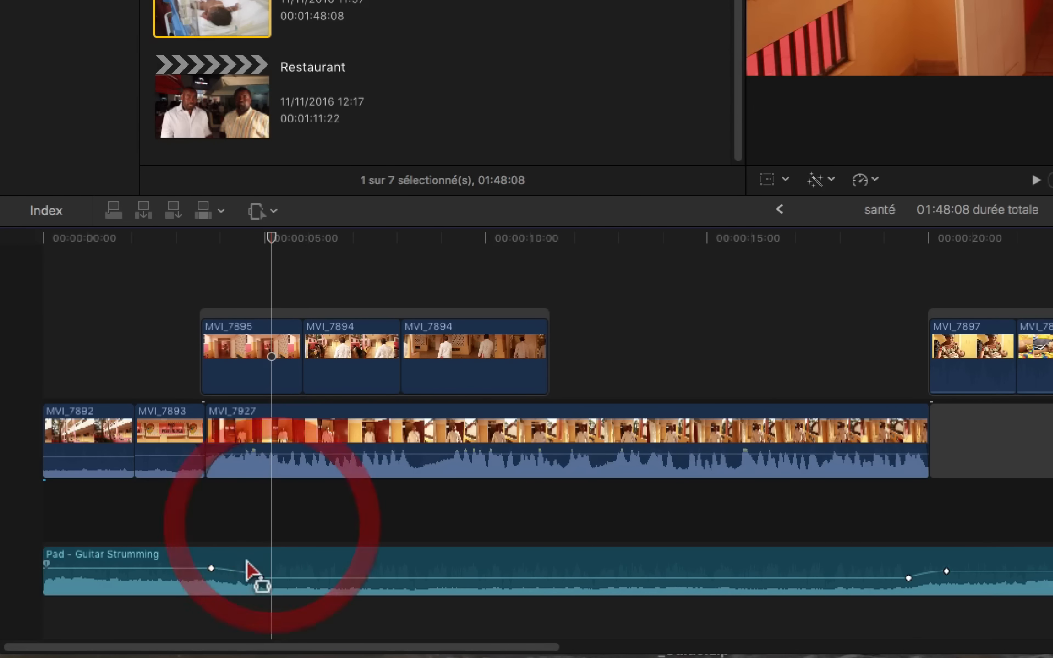
click(219, 570)
click(212, 569)
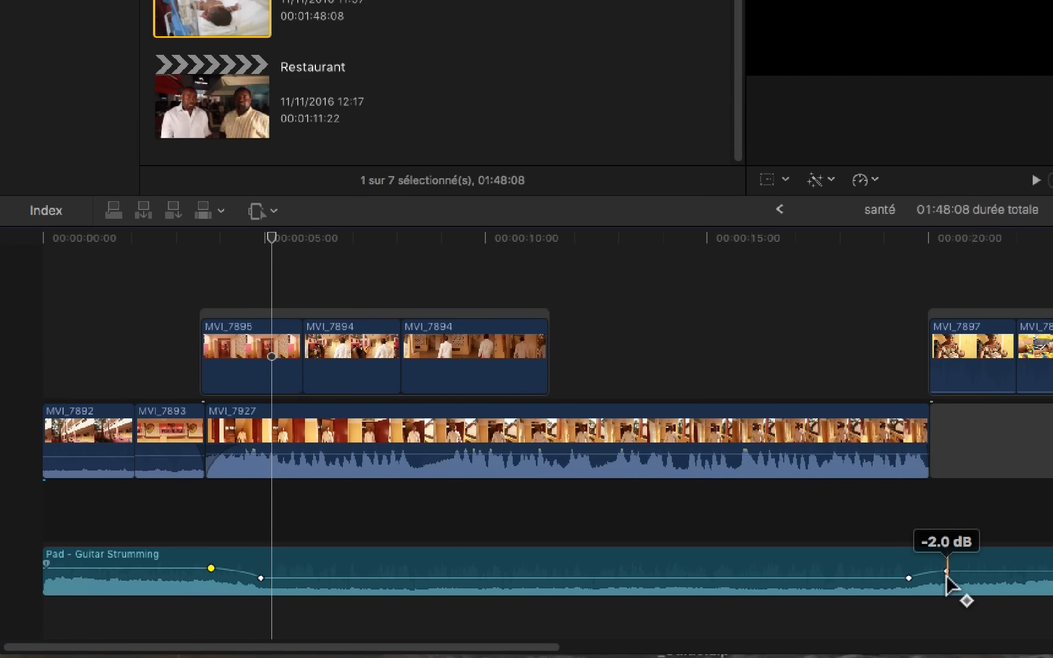
super+click(946, 570)
super+click(909, 578)
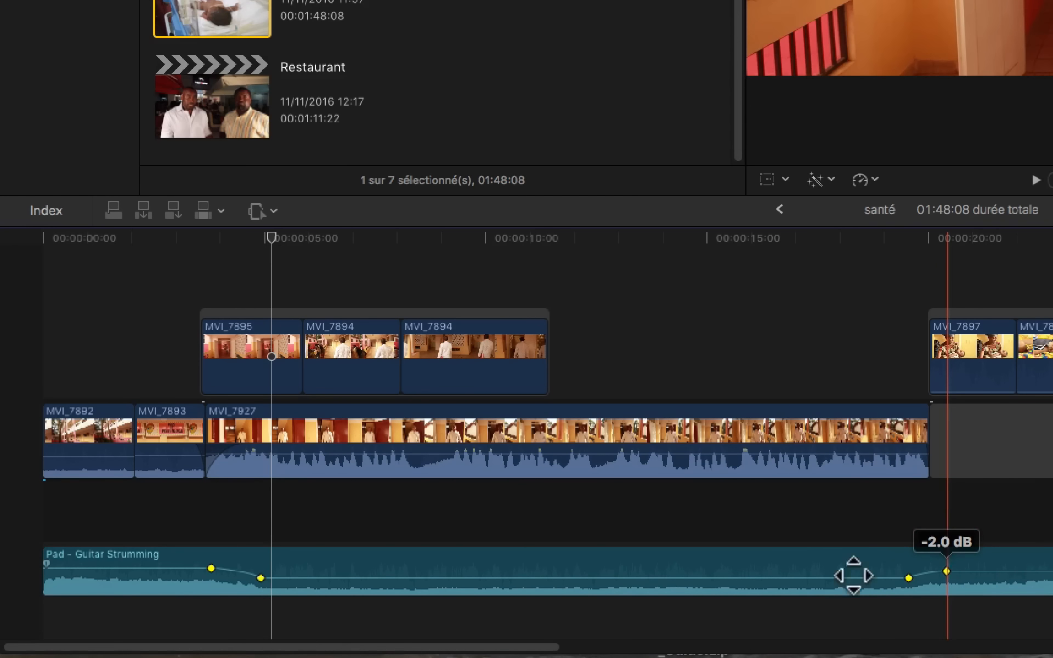
super+click(261, 578)
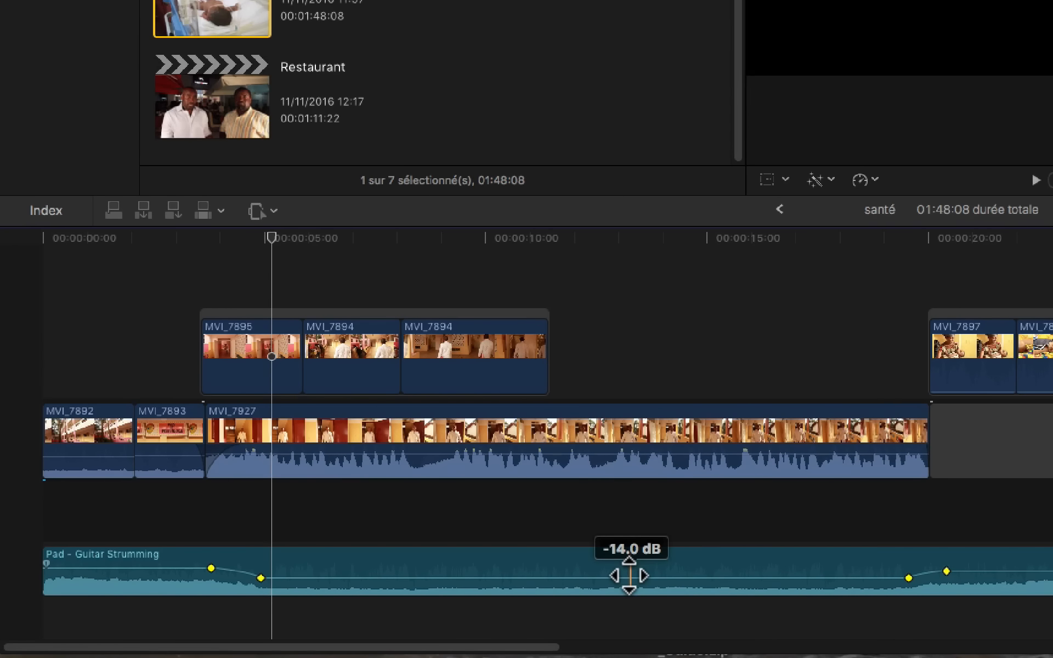
mouse_move(629, 575)
mouse_down()
mouse_move(617, 575)
mouse_move(632, 577)
mouse_up()
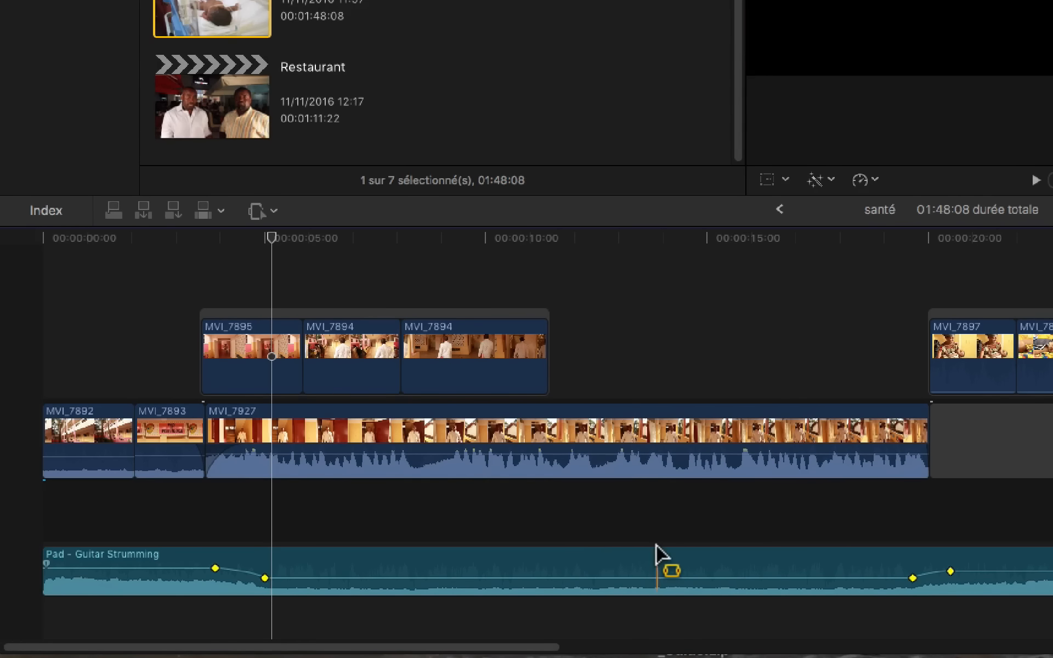
click(668, 534)
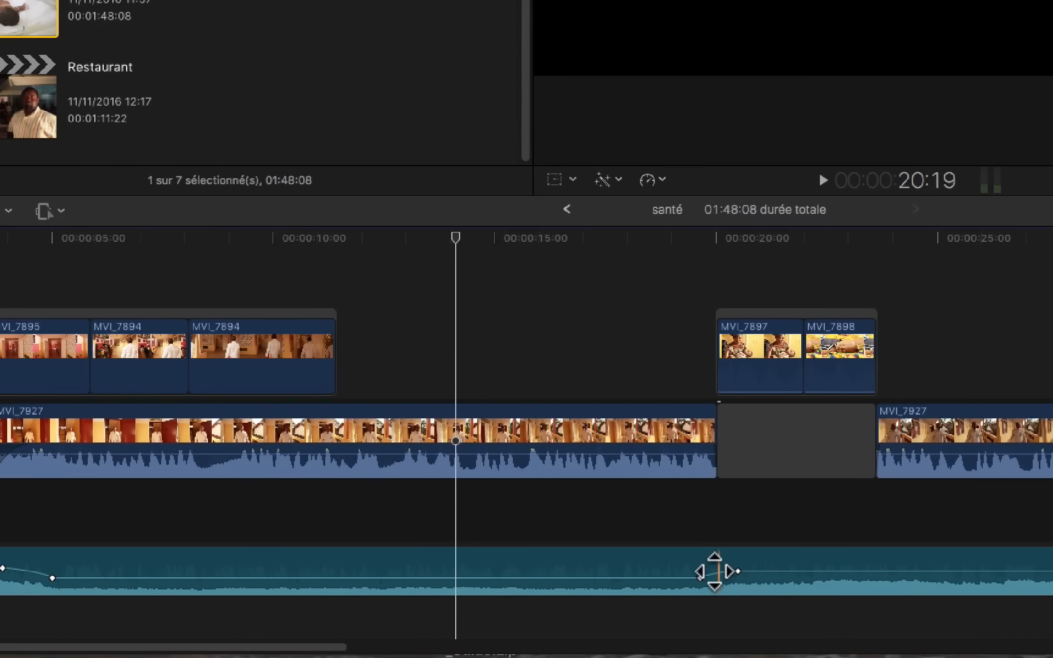
Step: Delete the two fade-up keyframes on the music clip around the 20-second mark
click(710, 578)
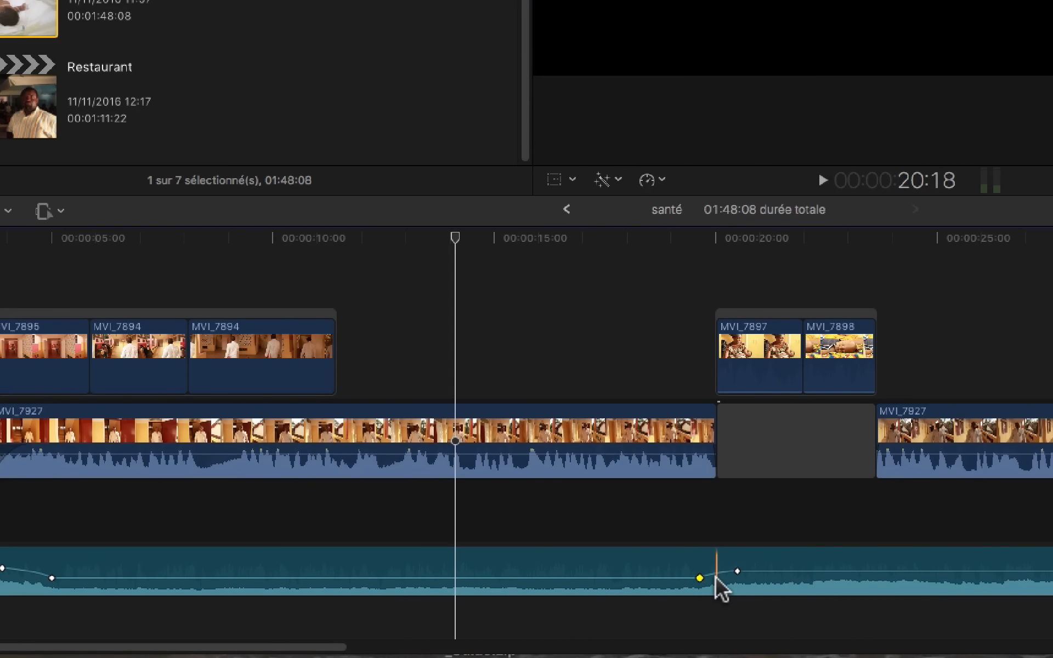
click(737, 572)
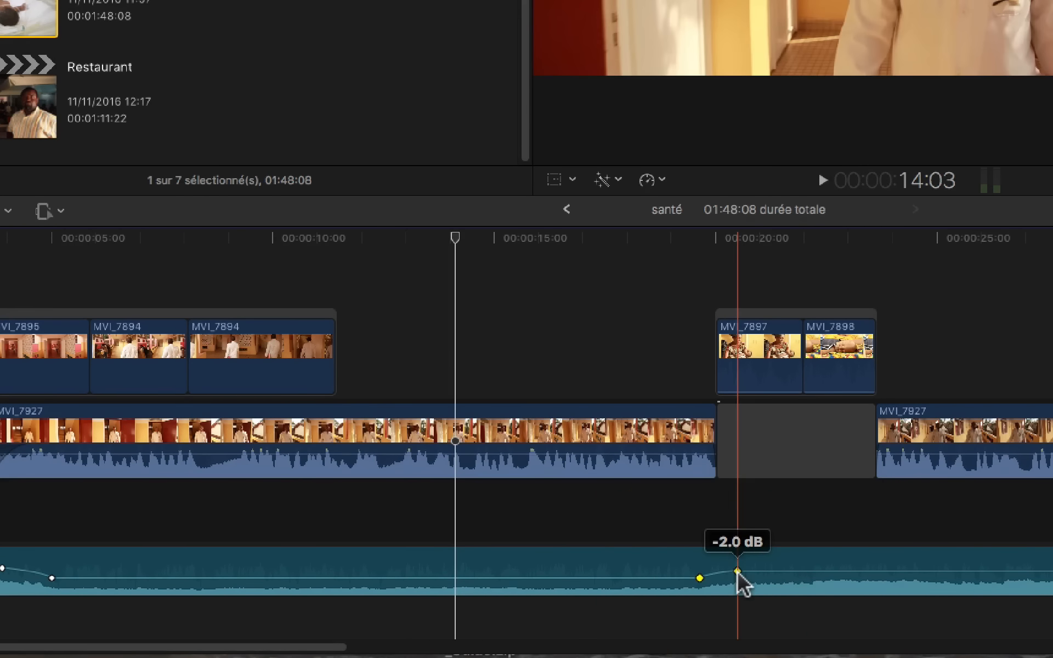
right_click(736, 567)
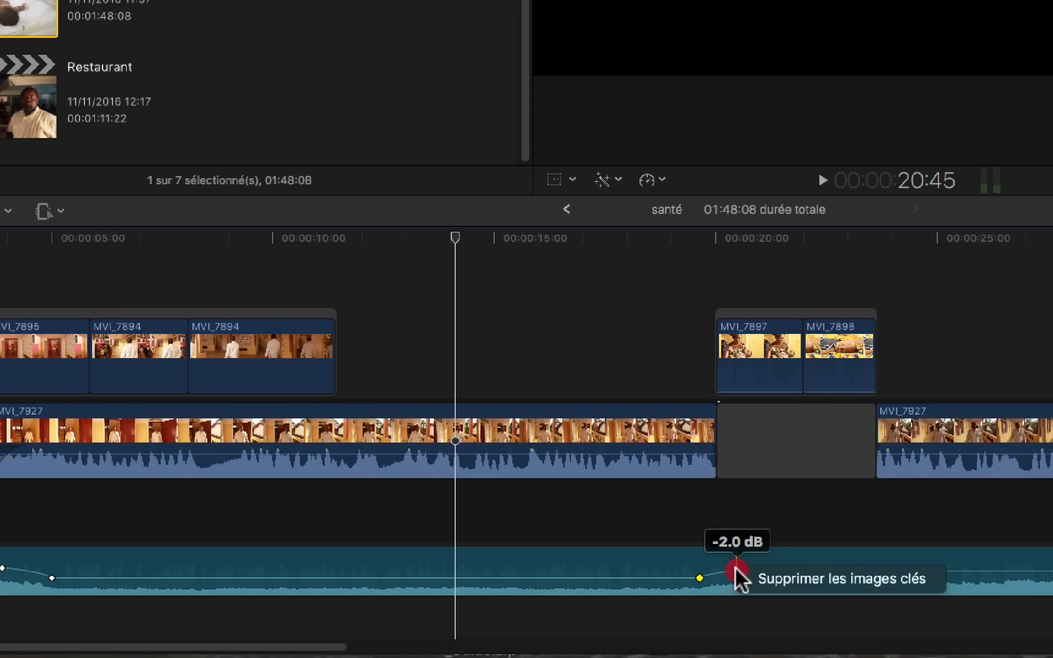
click(763, 579)
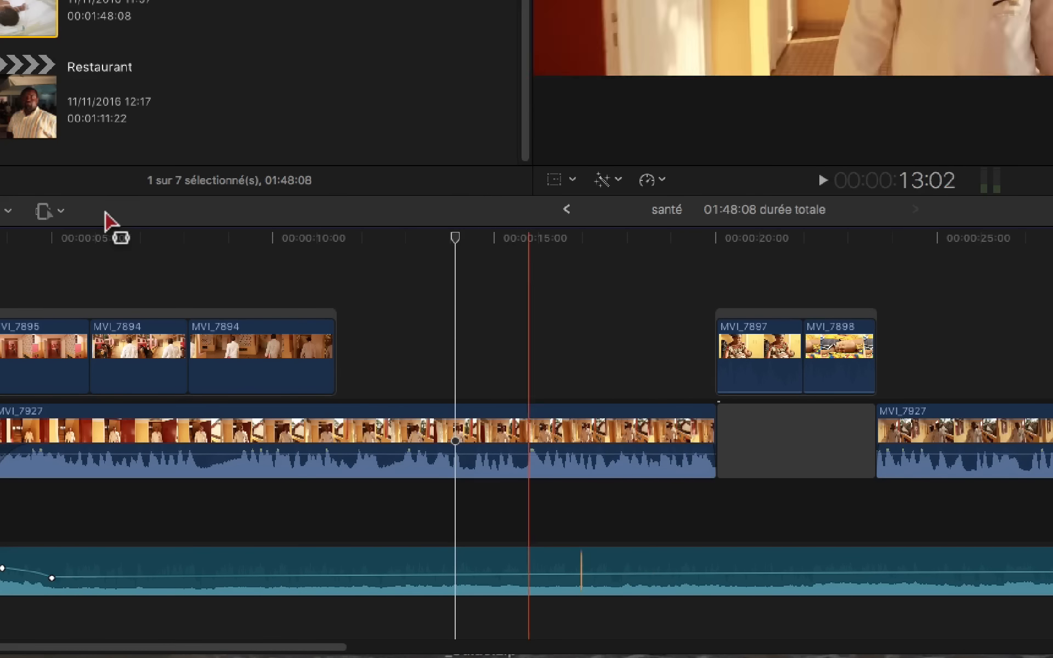
Step: With the Selection tool, add volume keyframes to the music at 19:07 and about 20:11, and raise the second to rebuild the fade-up
click(58, 209)
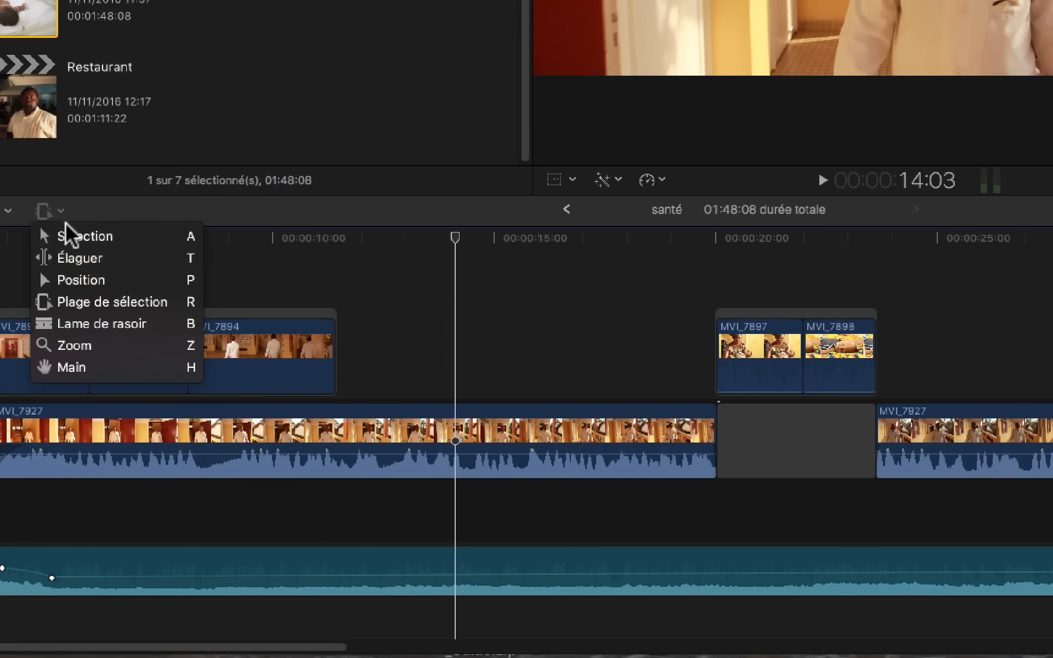
click(67, 236)
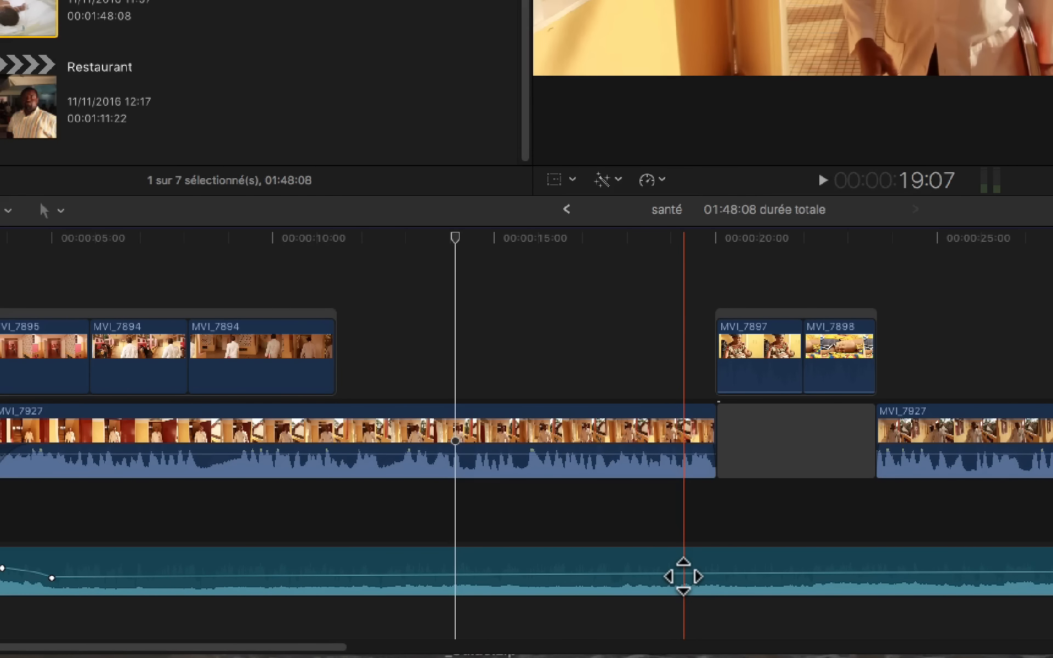
alt+click(683, 574)
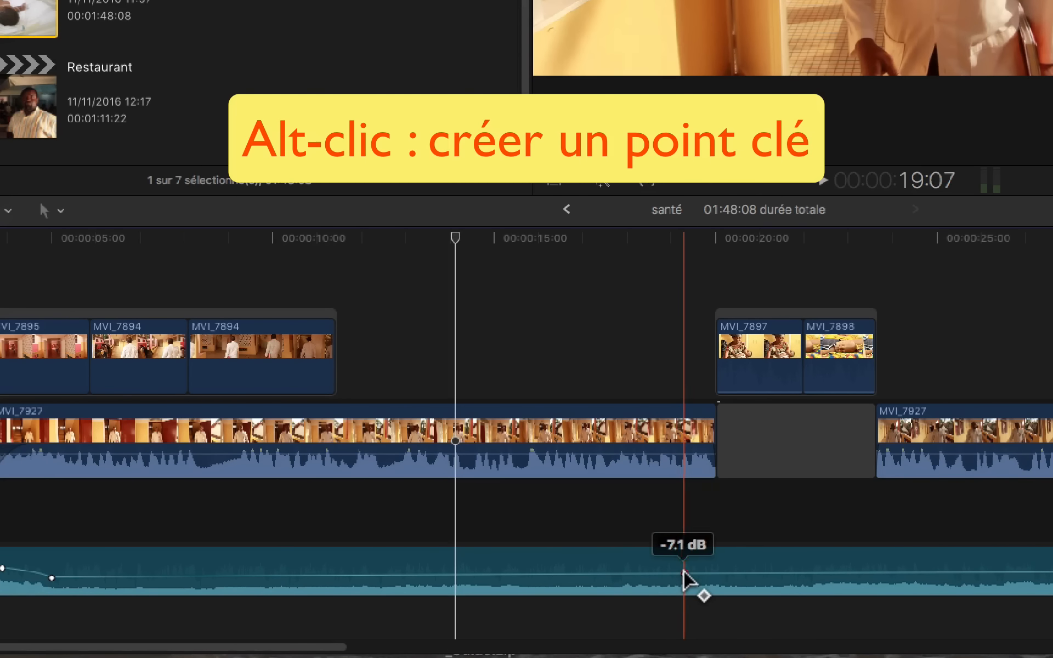
alt+click(735, 574)
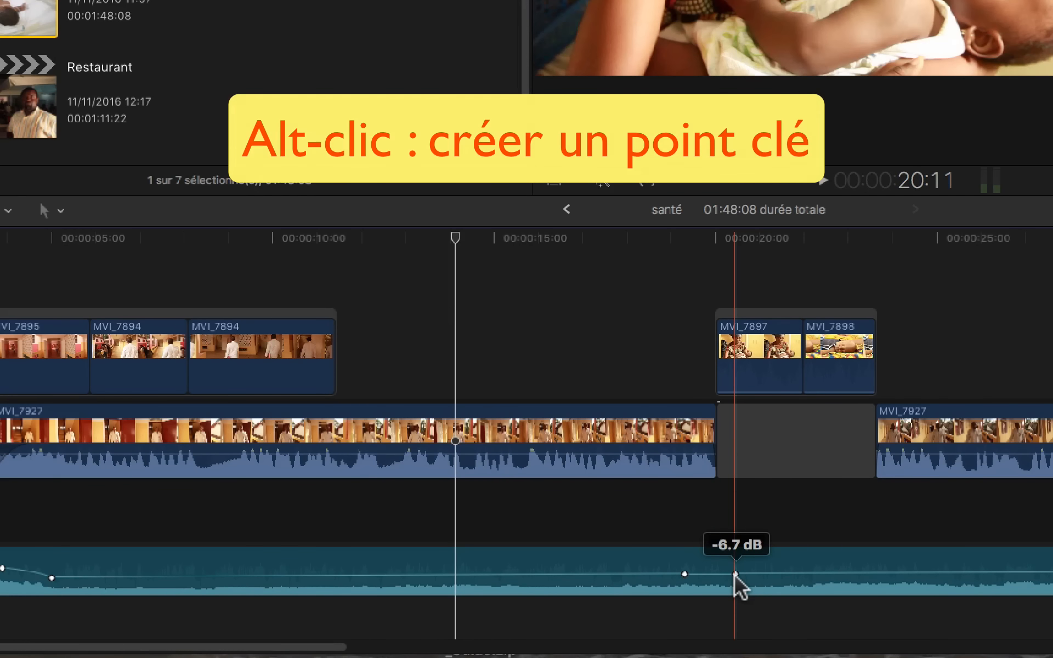
drag(735, 574, 737, 568)
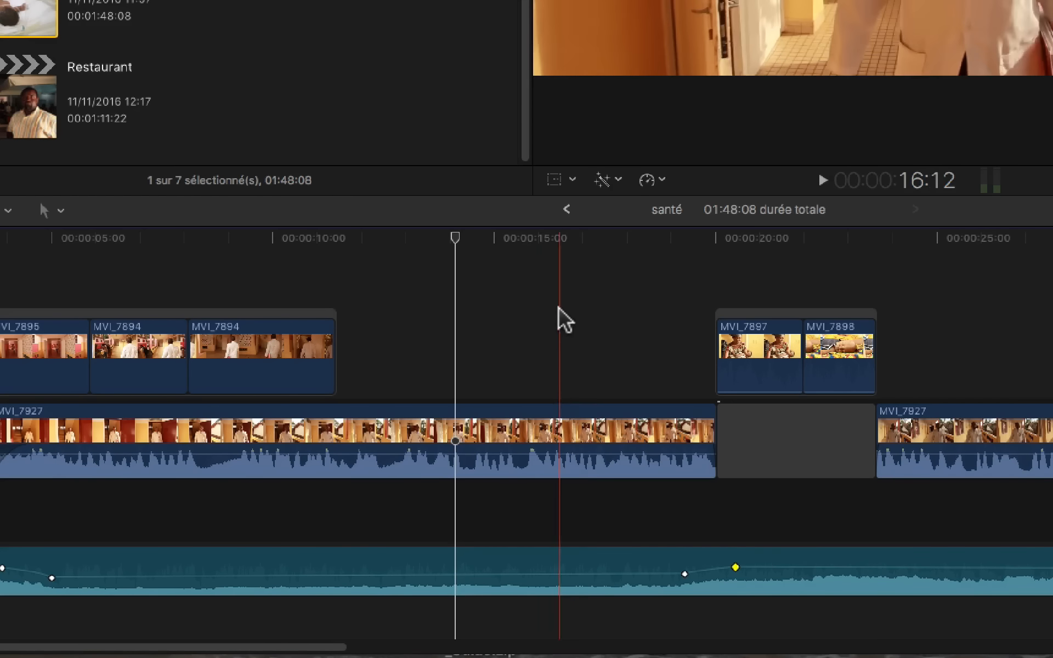
Step: Play the timeline from 16:10 through the rebuilt music fade-up
click(557, 245)
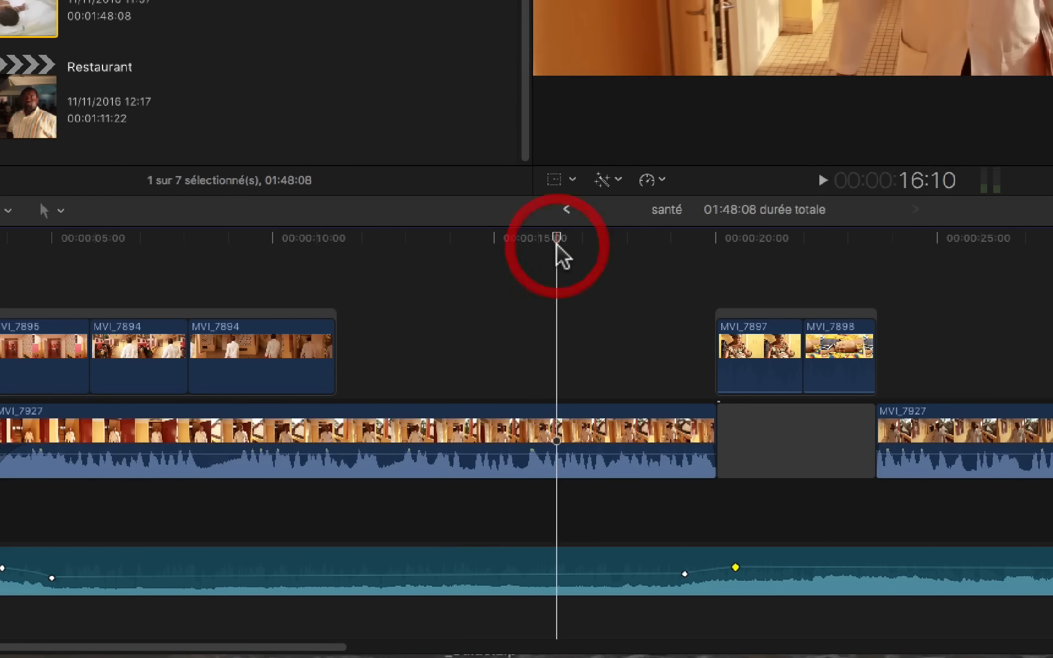
key(space)
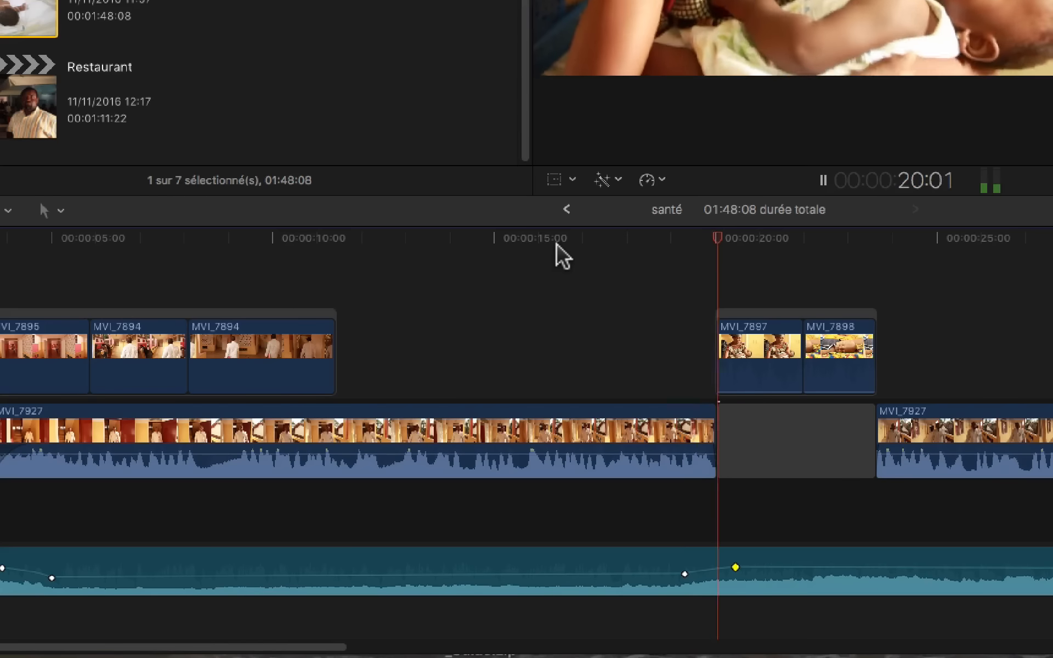
key(space)
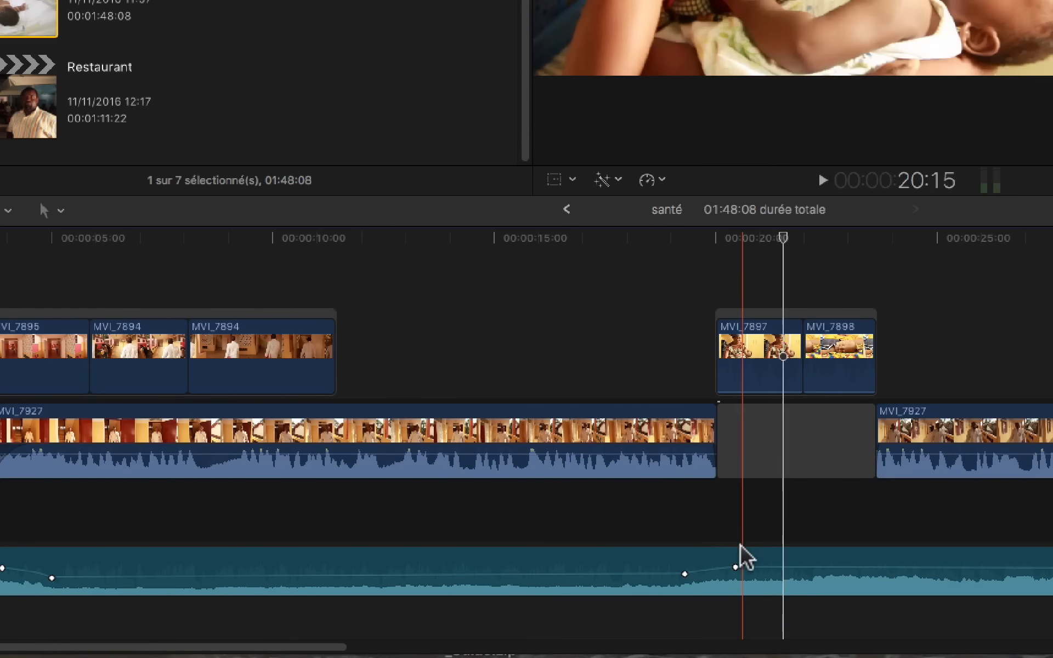
Step: Move the music's fade-up keyframes to 19:03 and about 20:15, and play the timeline through the adjusted fade-up
mouse_move(735, 575)
mouse_move(685, 576)
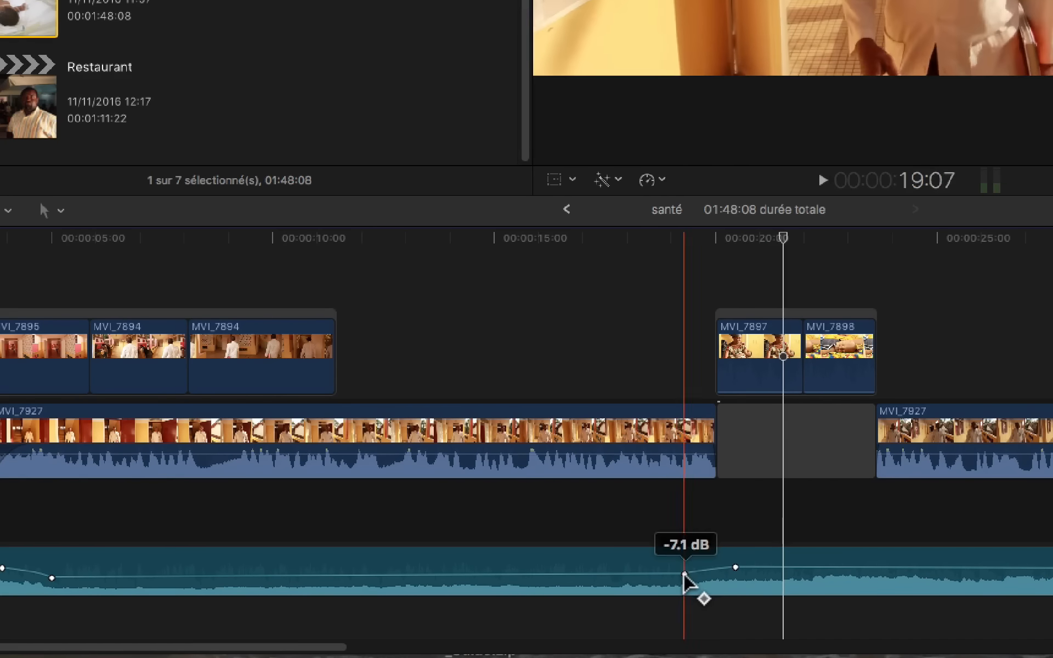
drag(685, 576, 744, 569)
click(607, 364)
key(space)
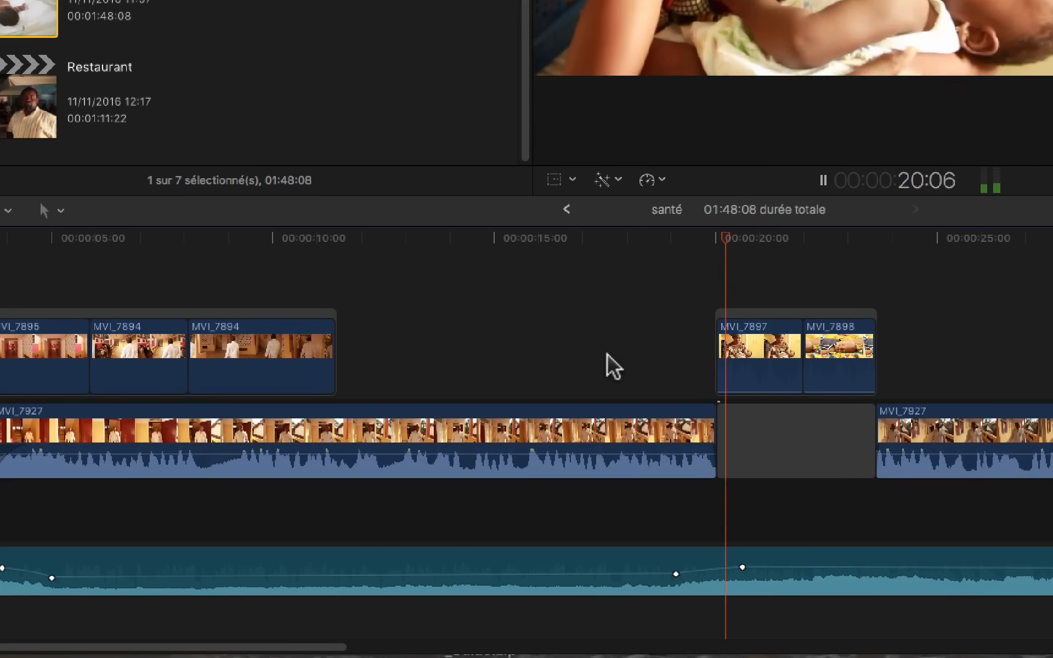
key(space)
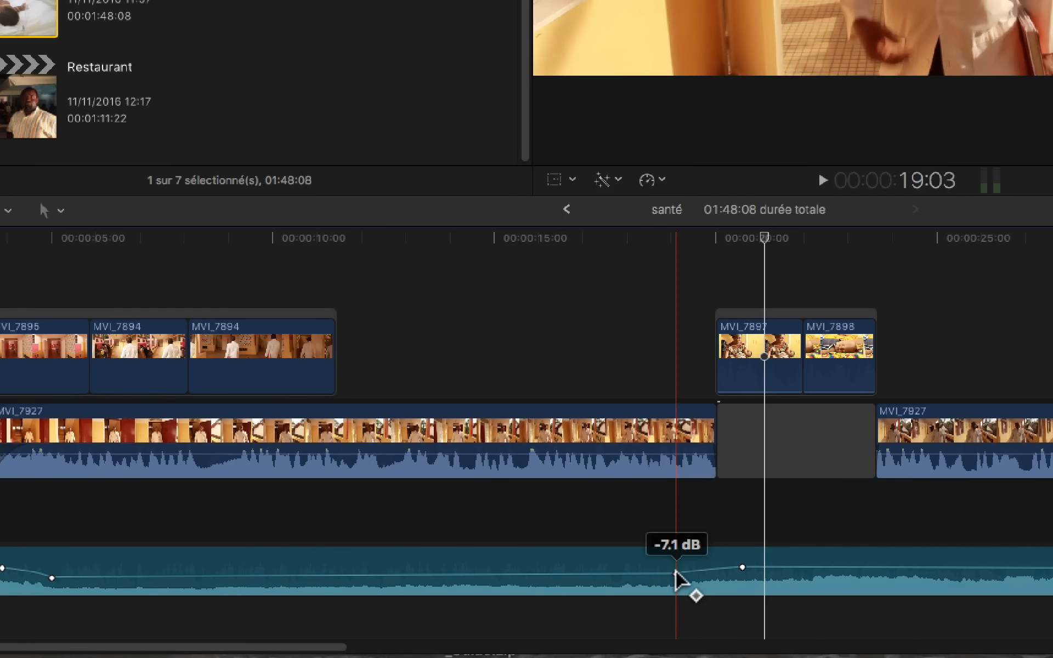
Step: Tighten the music's fade-up by moving its keyframes to about 19:12 and 20:11, and play from 16:11
click(682, 574)
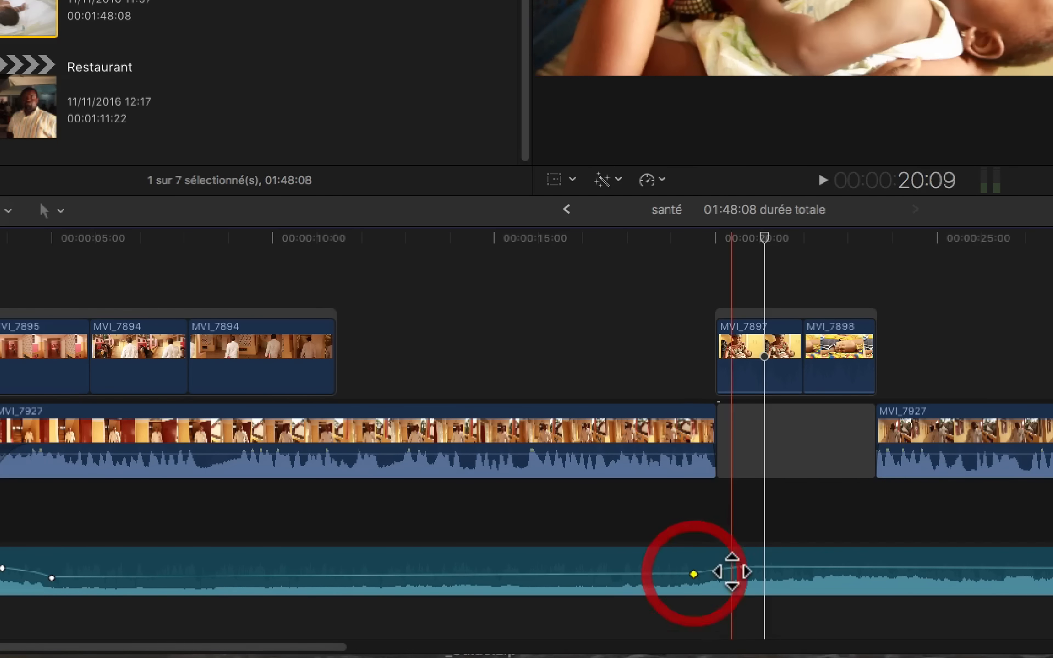
drag(742, 567, 762, 568)
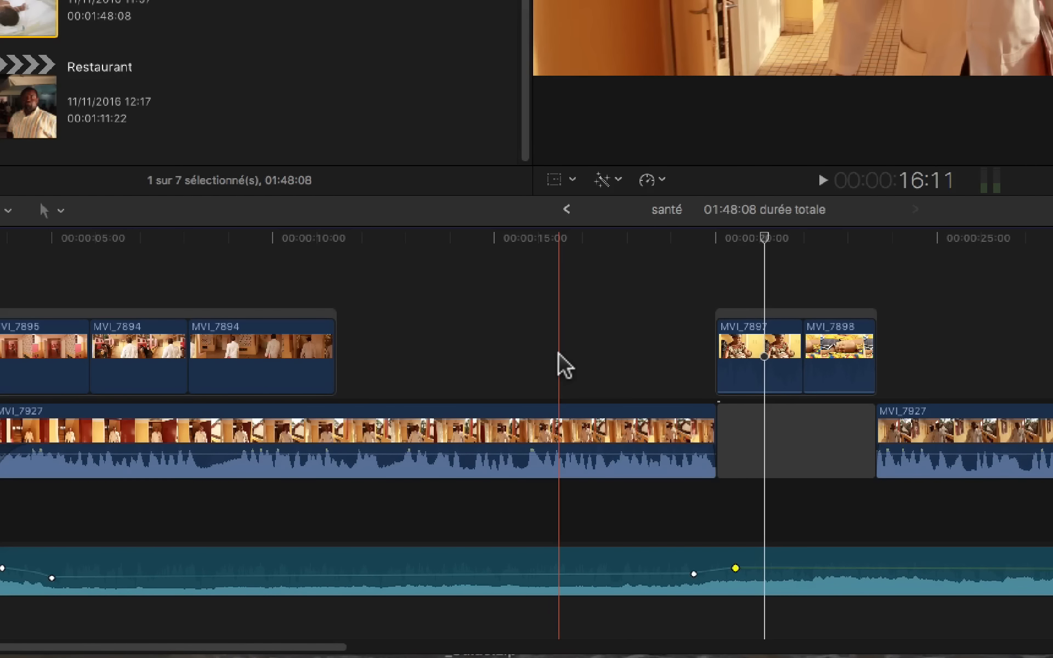
key(space)
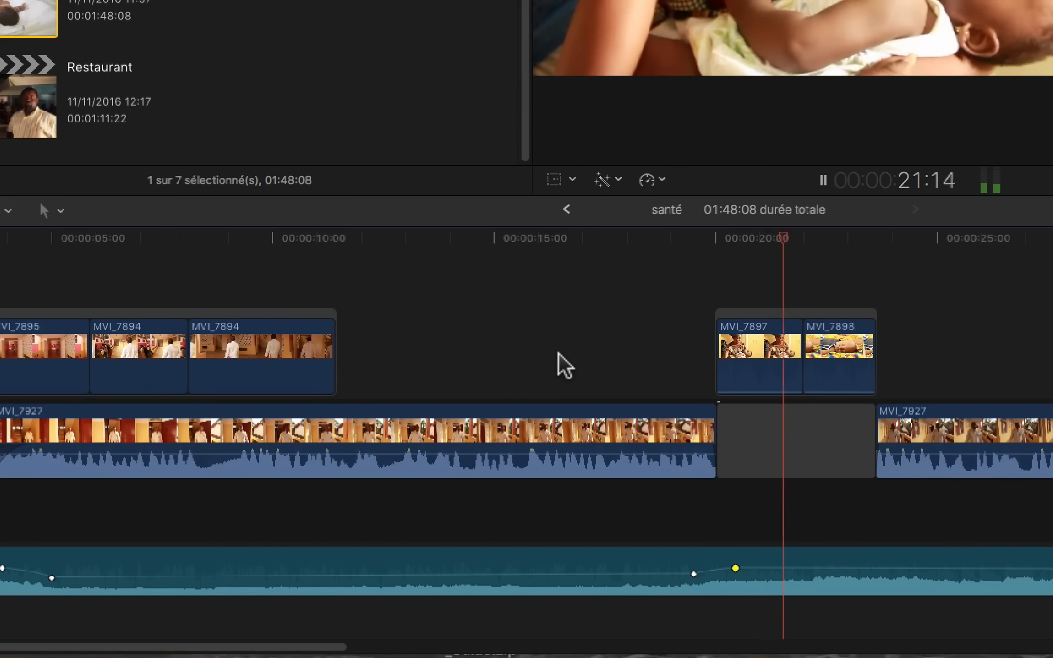
key(space)
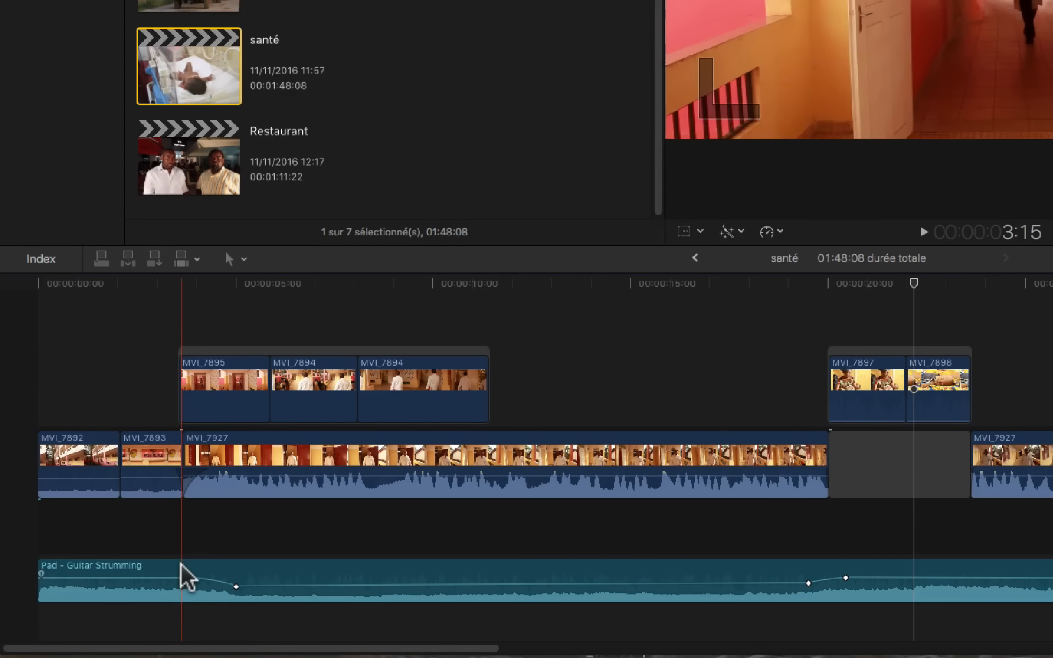
Step: Select all four volume keyframes on the Pad - Guitar Strumming clip and delete them
click(192, 577)
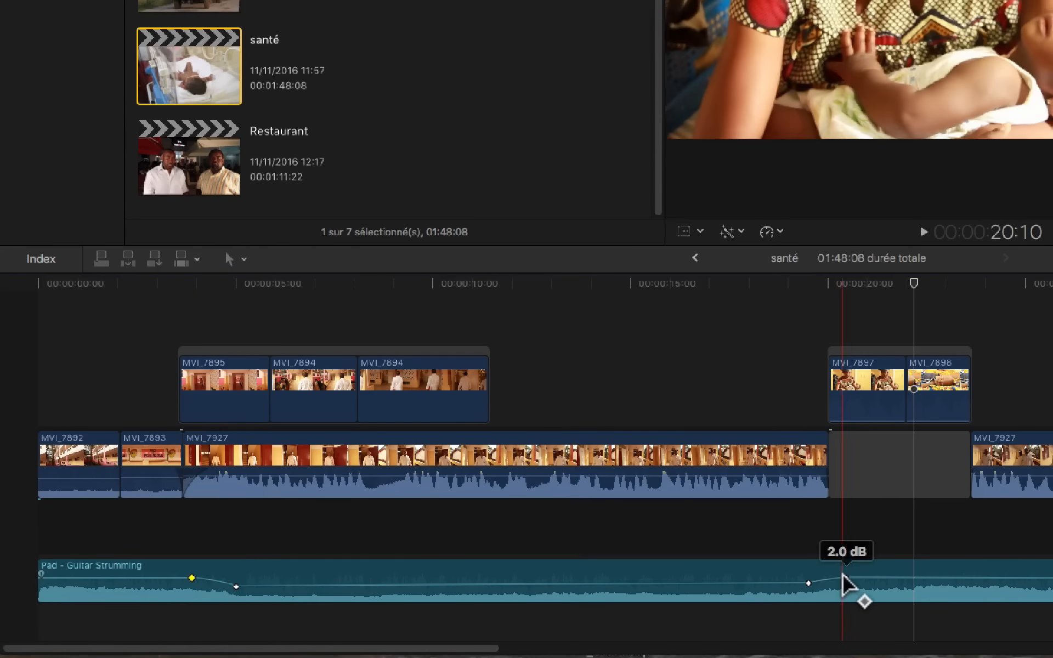
shift+click(845, 578)
right_click(845, 582)
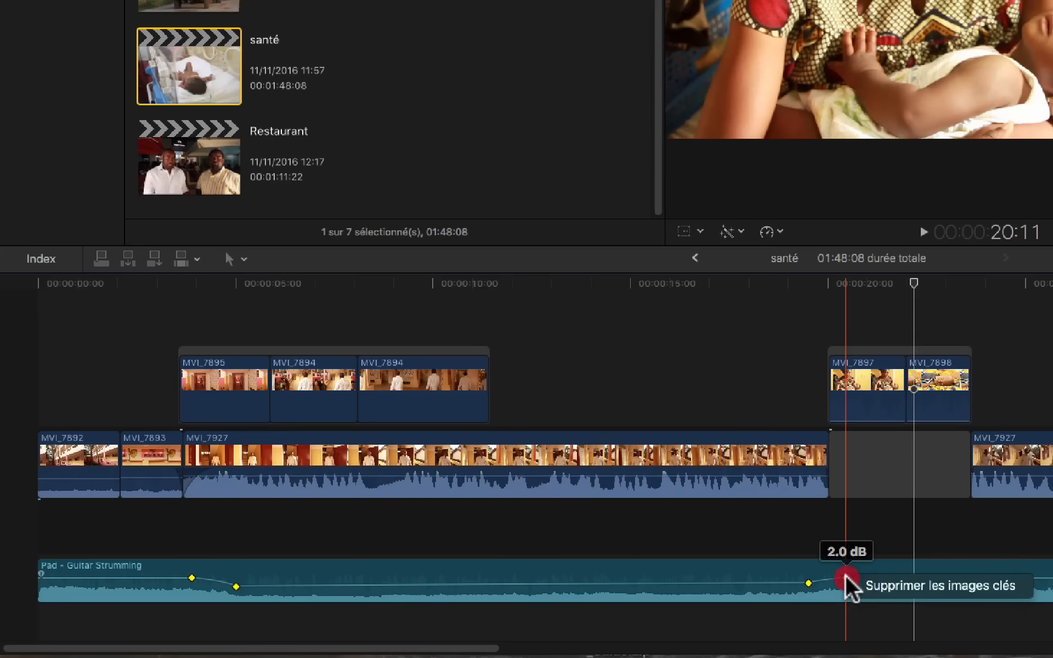
click(906, 585)
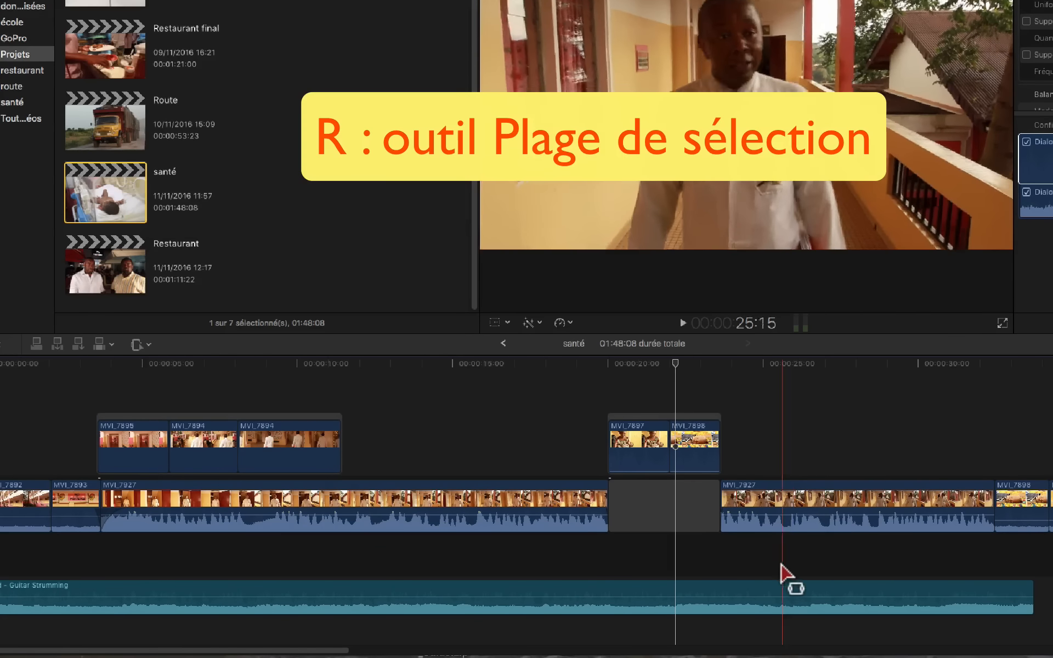
Step: With the Range Selection tool, lower the music under the second MVI_7927 clip to -15 dB and nudge the outer fade keyframes outward
drag(718, 587, 999, 599)
drag(892, 591, 892, 600)
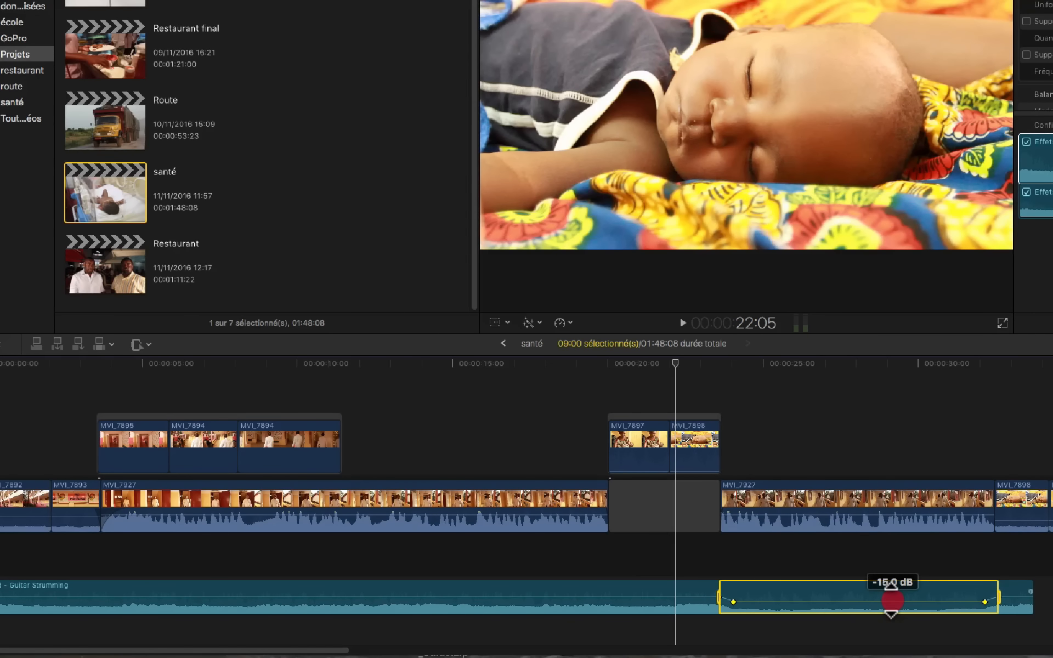
click(884, 570)
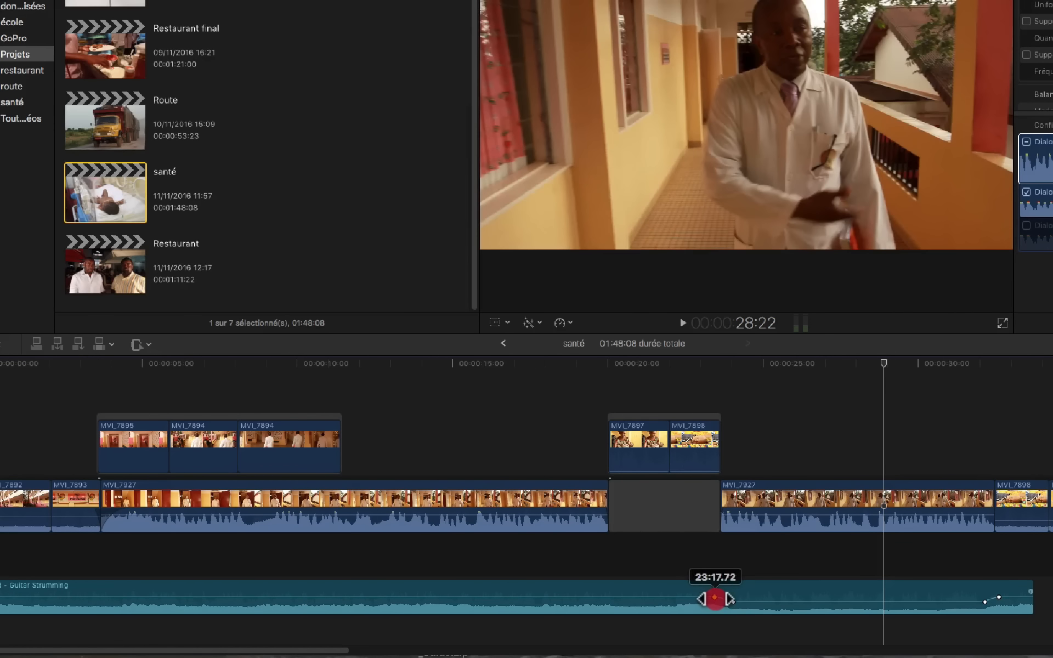
drag(715, 598, 713, 597)
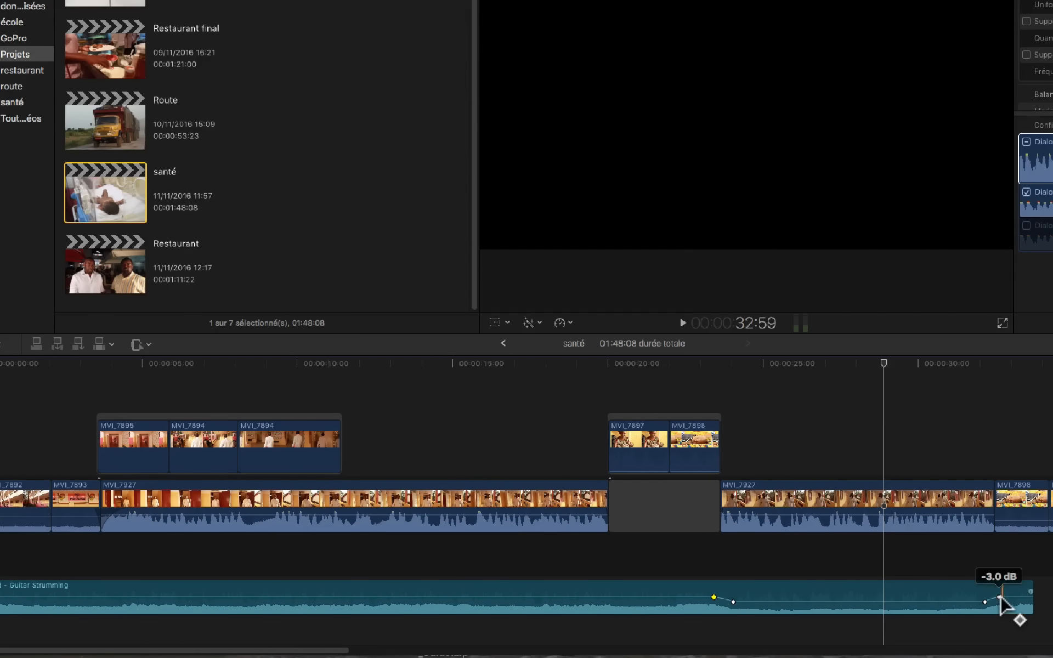
drag(999, 597, 1003, 596)
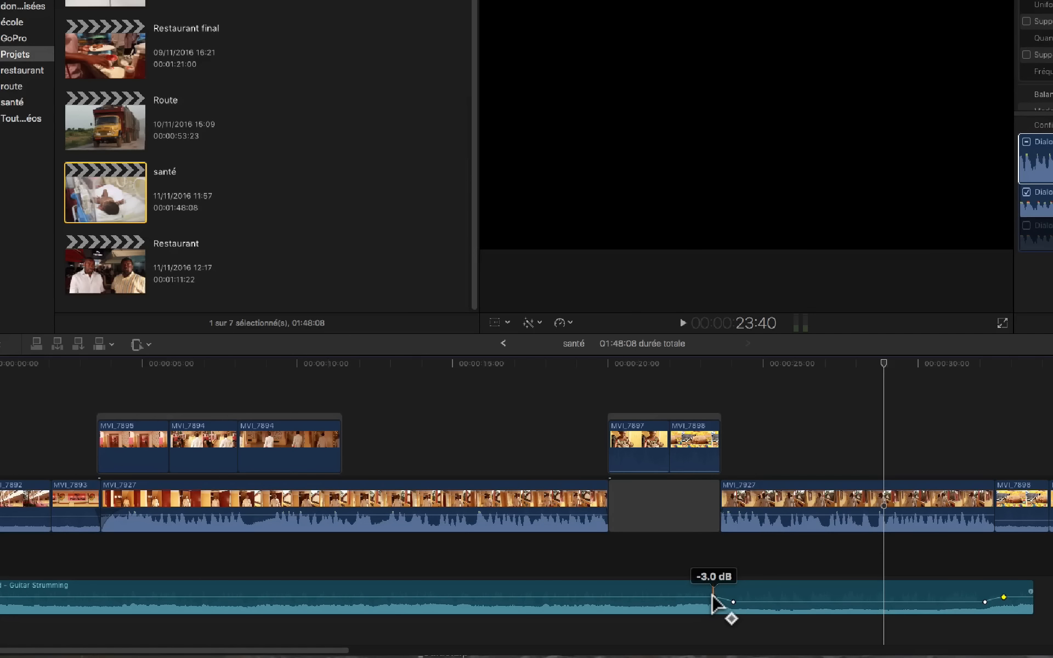
Step: Select the four volume keyframes around the second MVI_7927 clip and copy them
alt+click(712, 594)
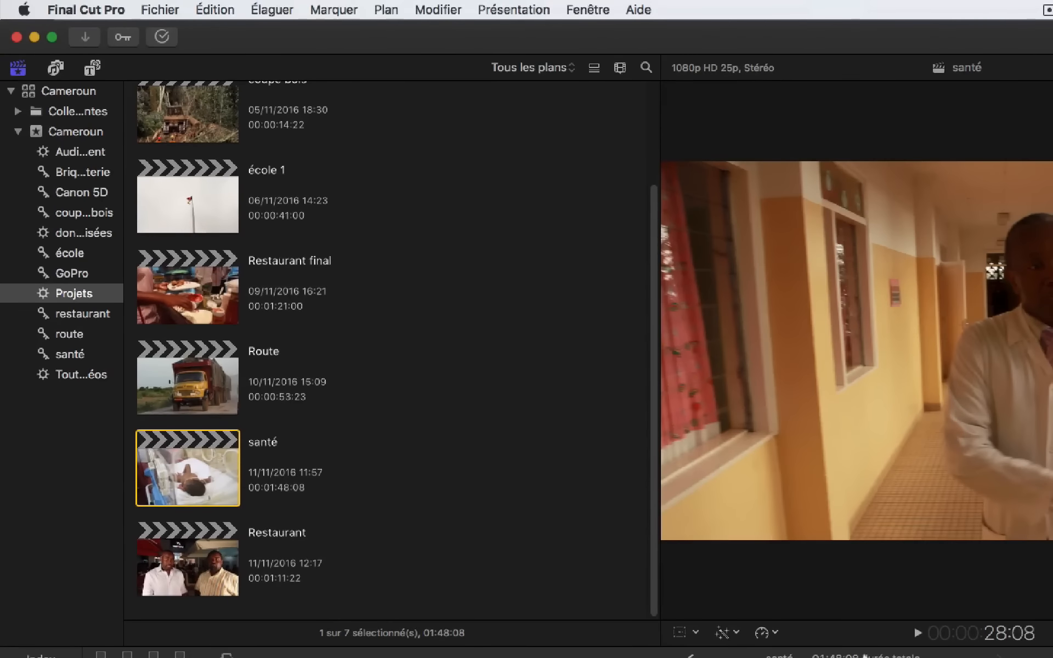
click(215, 11)
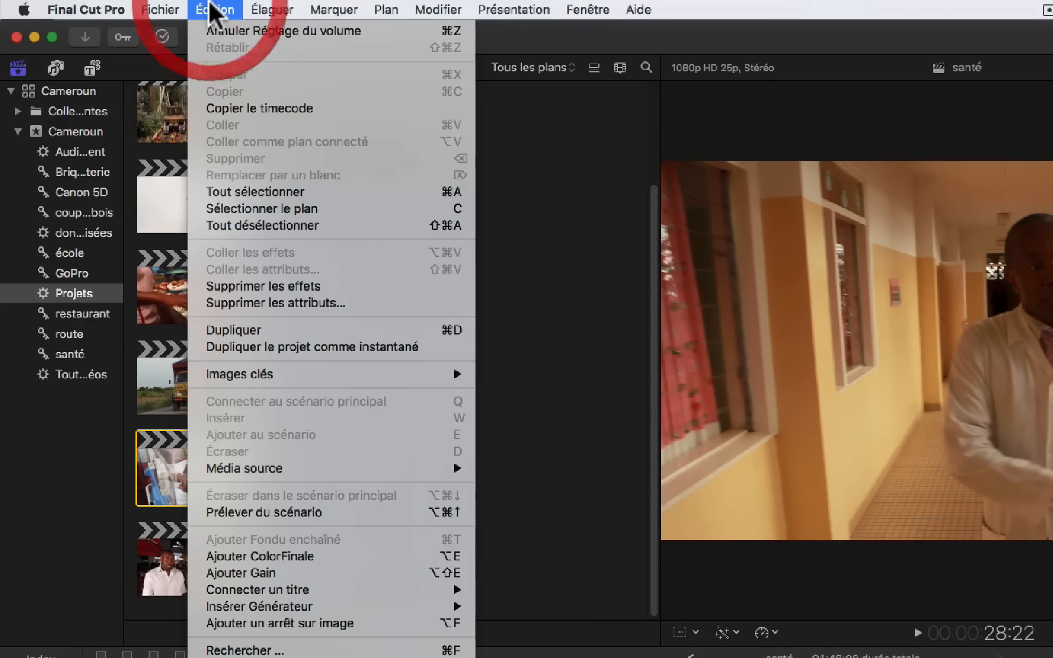
mouse_move(273, 374)
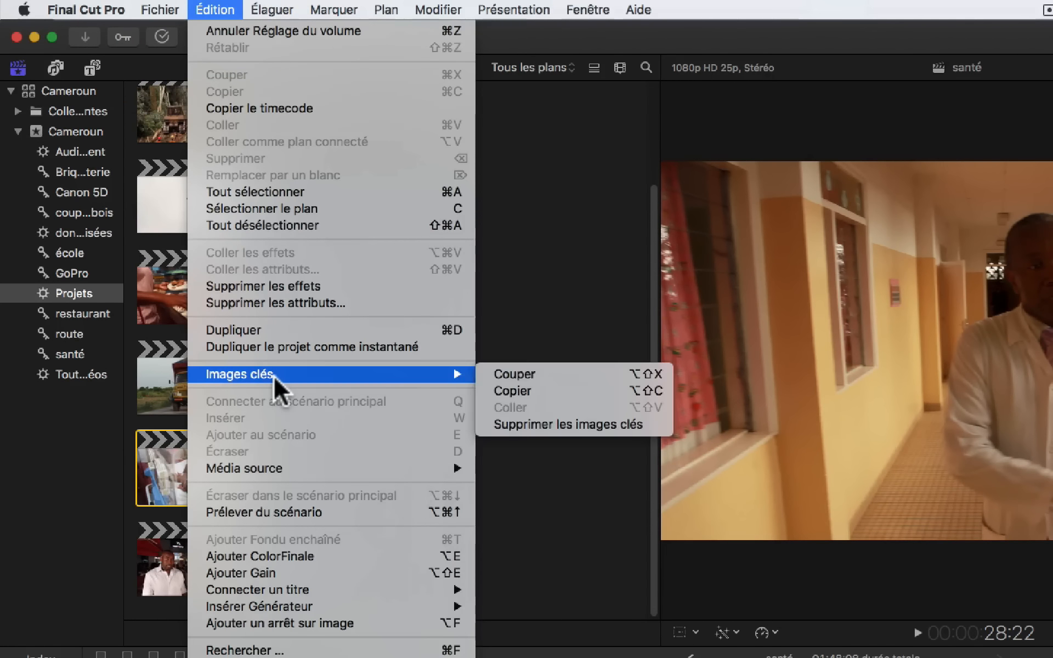
click(556, 385)
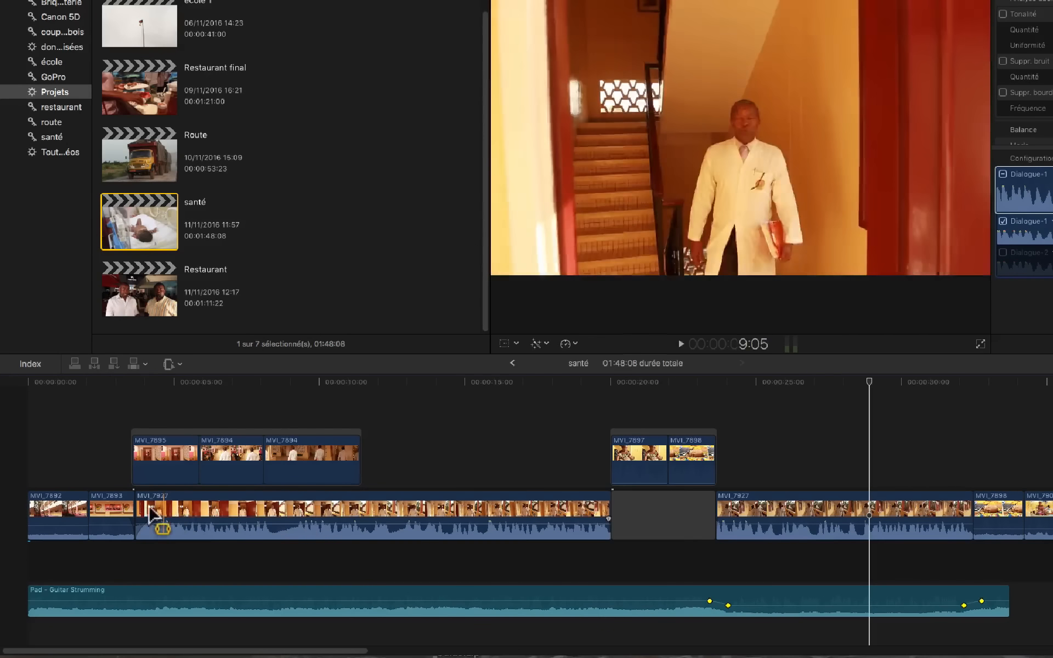
Step: Place the playhead at 3:02, select the Pad - Guitar Strumming clip, and paste the copied keyframes there
click(118, 388)
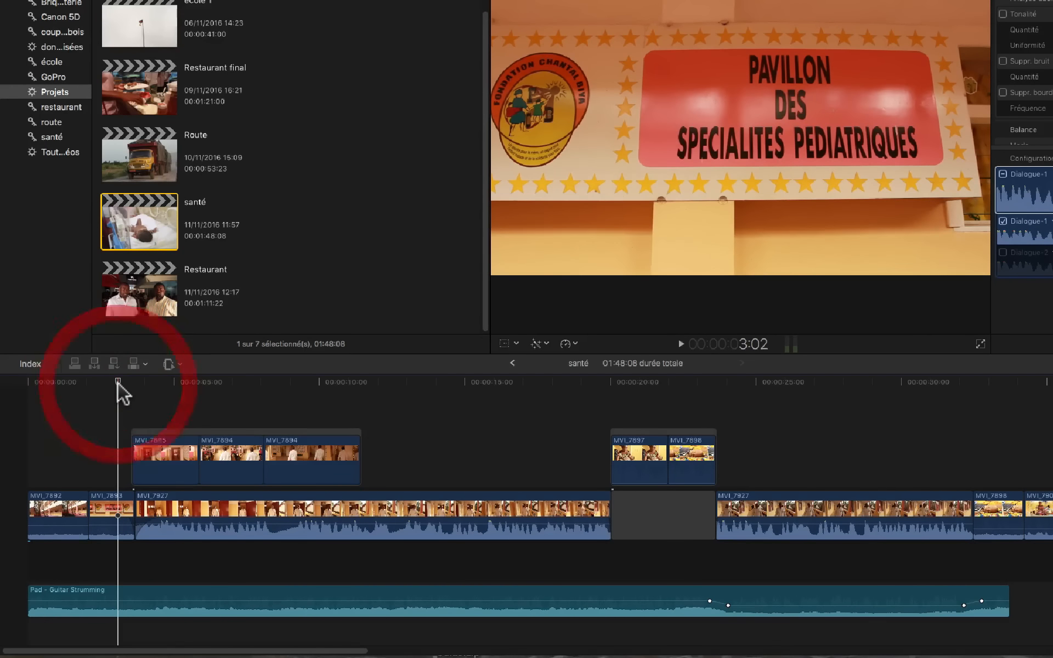
click(122, 602)
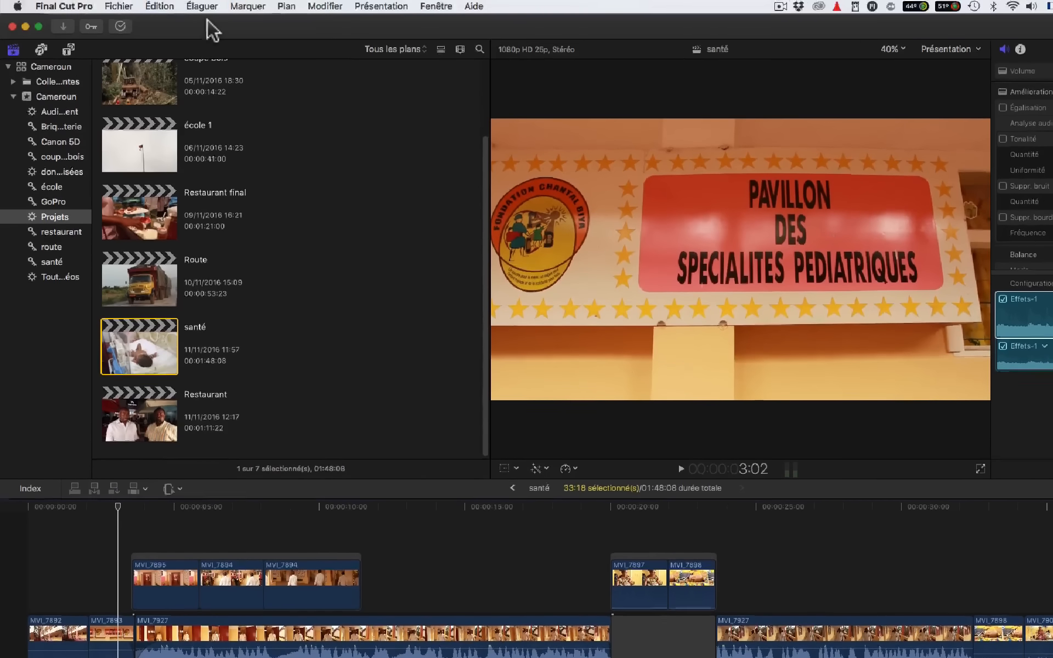
click(165, 7)
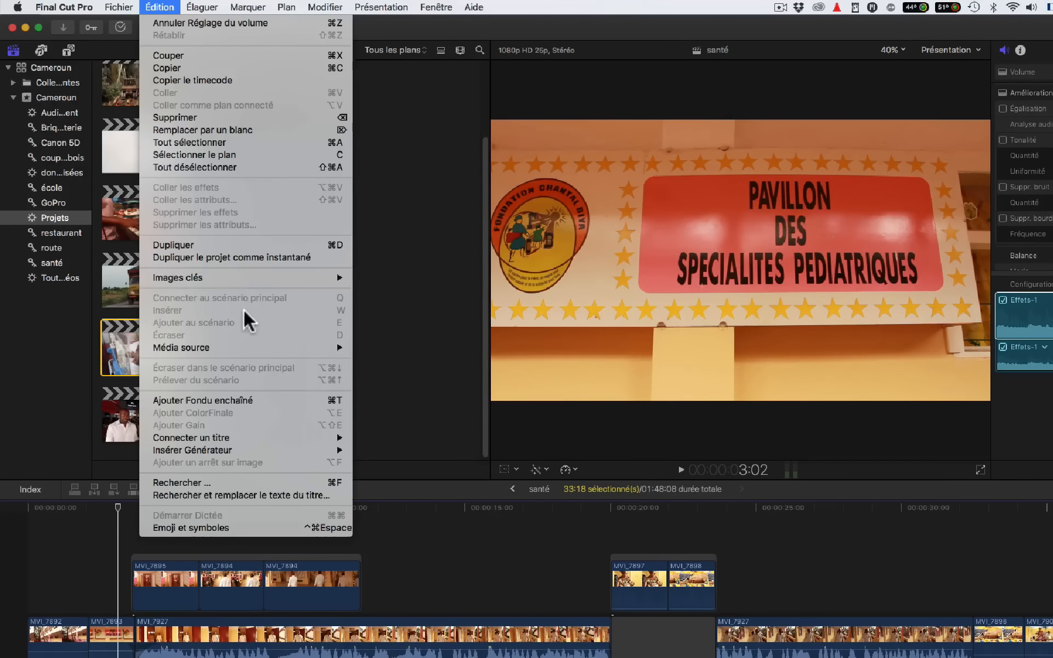
mouse_move(247, 278)
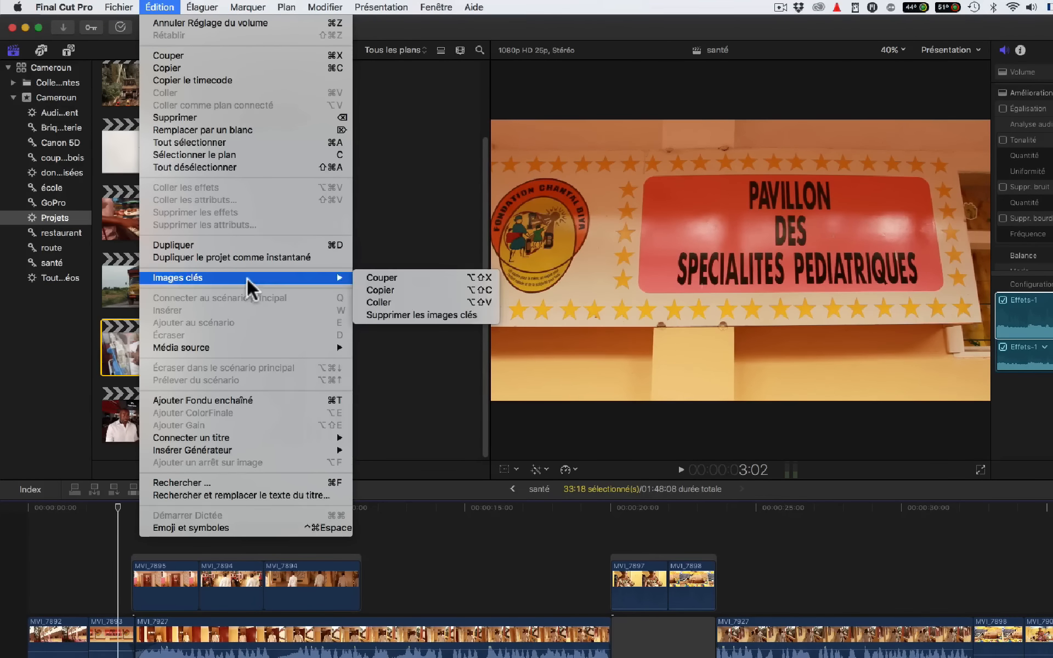
click(384, 302)
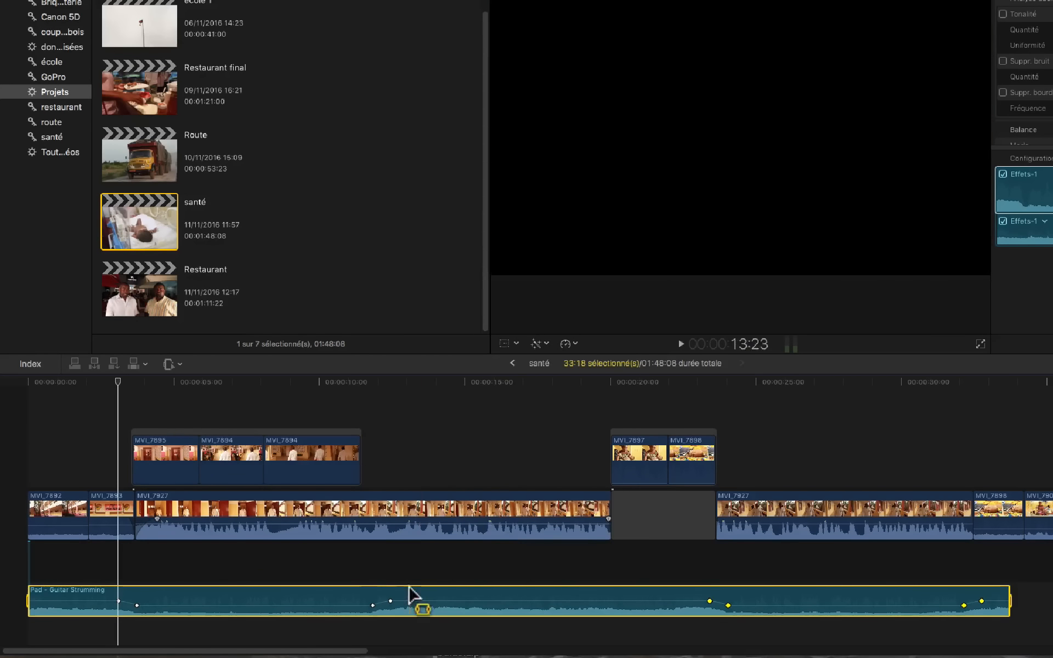
Step: Move the two pasted fade-up keyframes together to the end of the first MVI_7927 clip, near 20:00, and play from 2:04
click(370, 605)
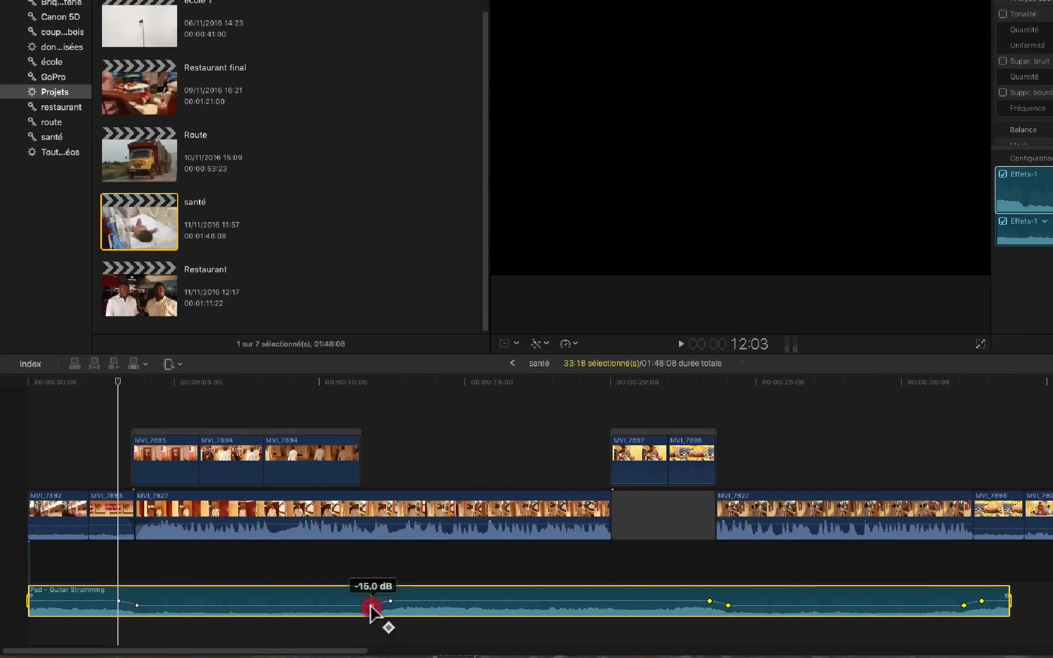
click(391, 601)
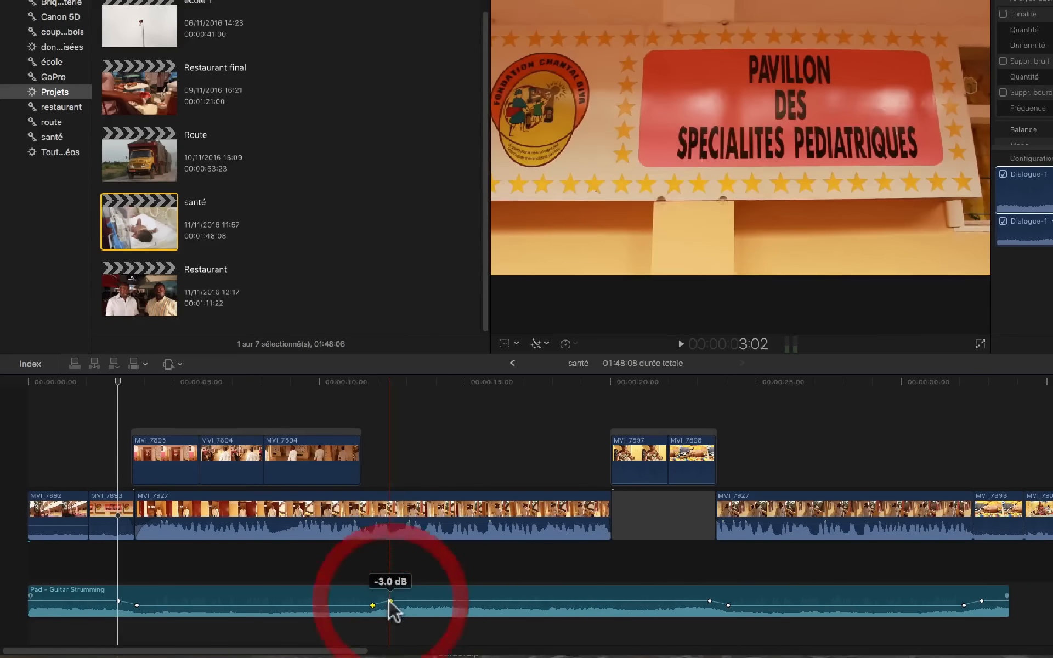
drag(372, 609, 604, 616)
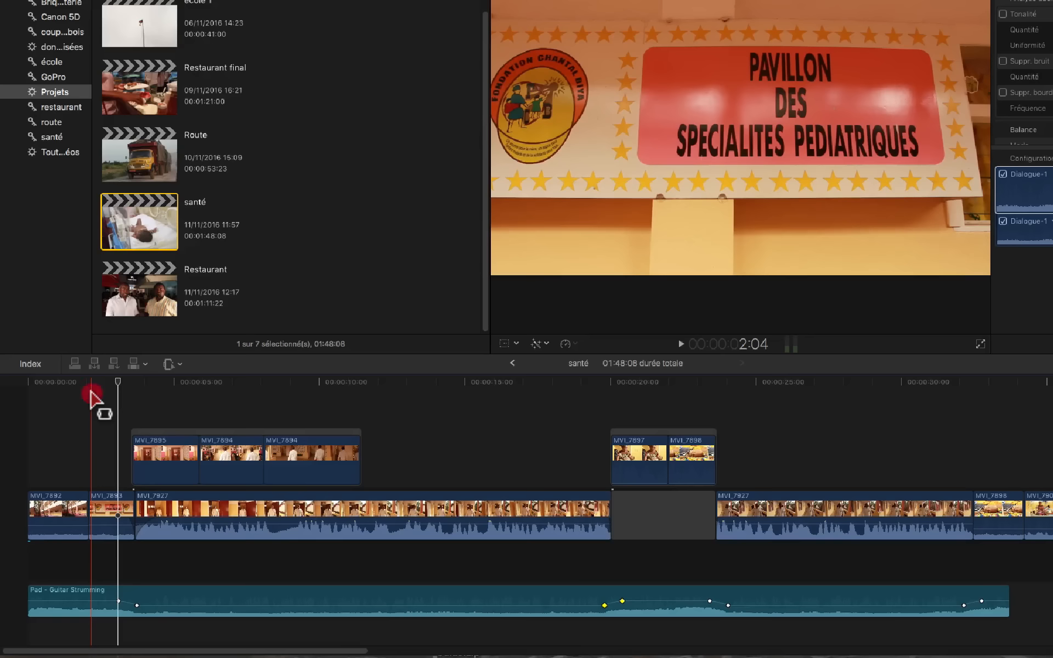
click(91, 387)
key(space)
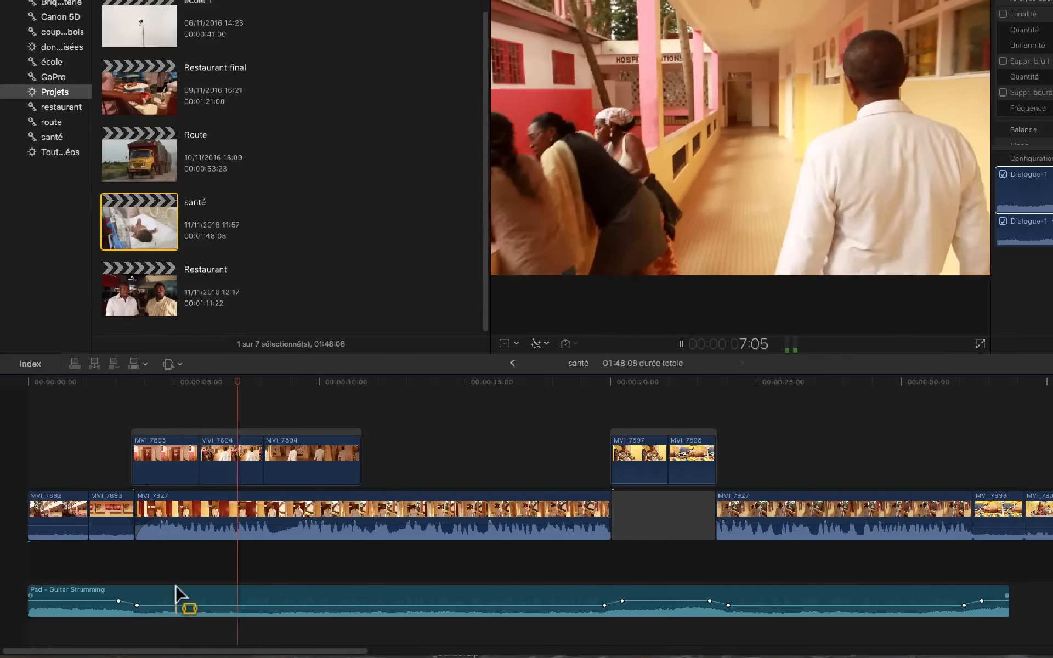
key(space)
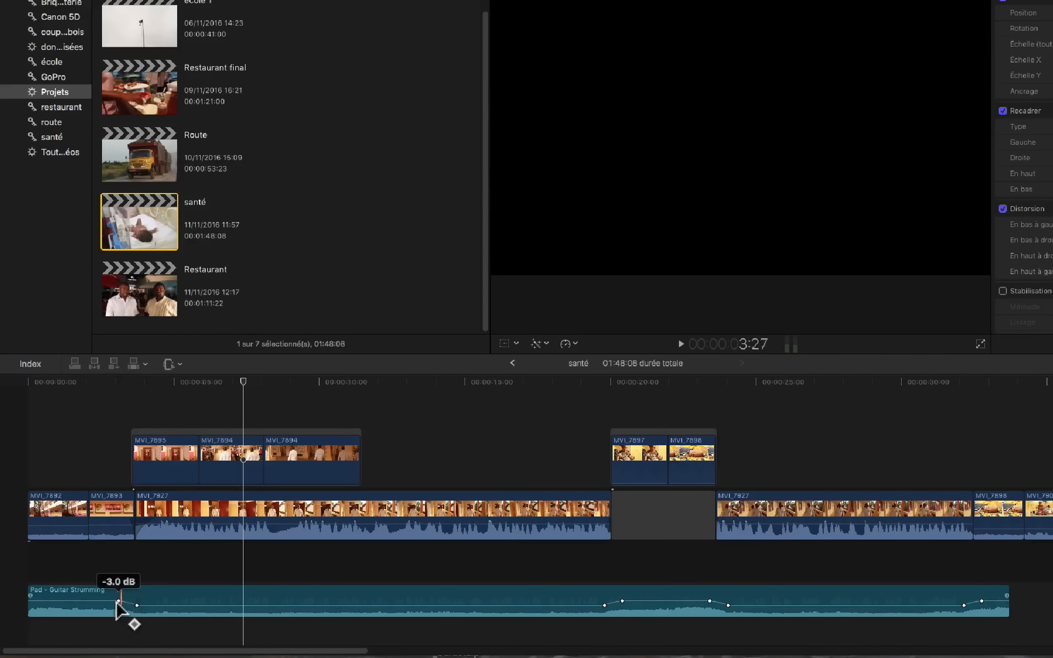
Step: Shift the first fade-down's keyframes to about 3:21 and 5:00, and play from 2:09, skipping ahead to check the following fades
click(118, 602)
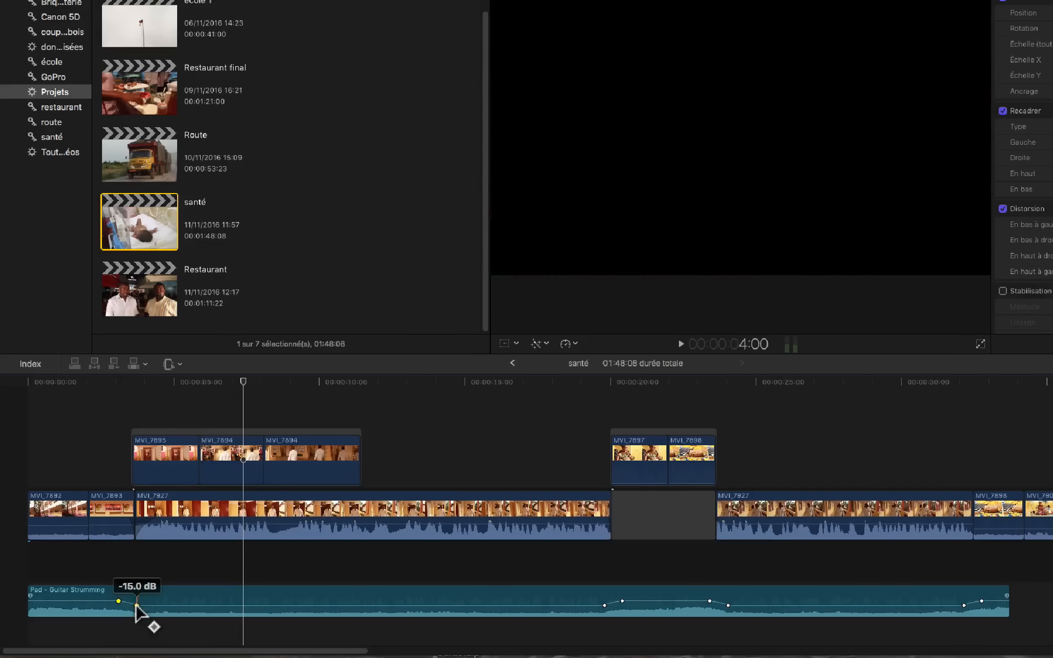
drag(137, 606, 174, 606)
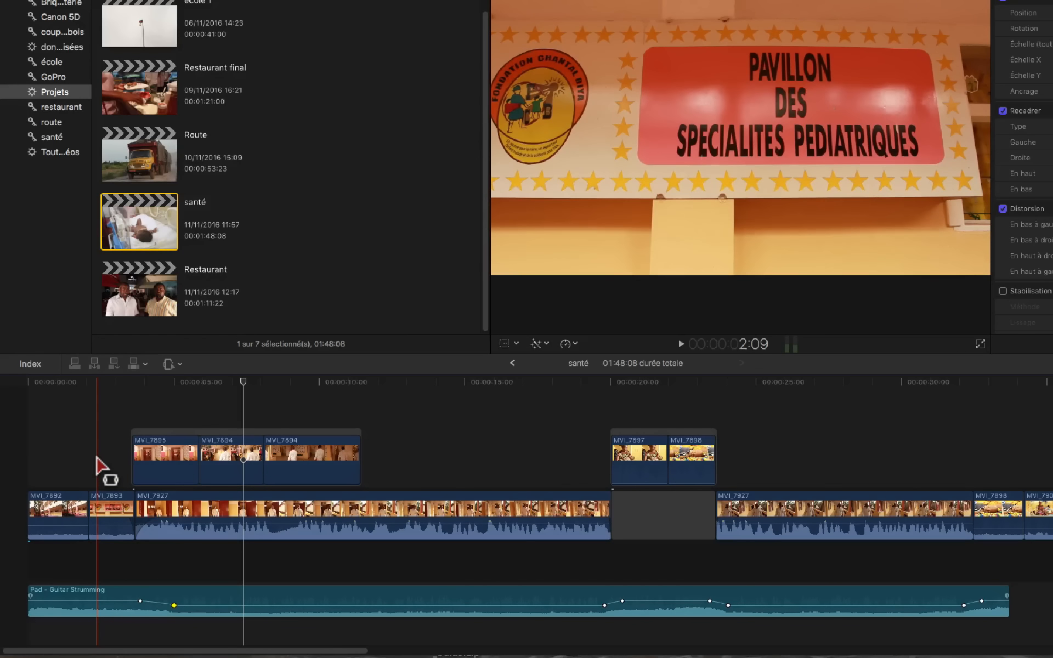
key(space)
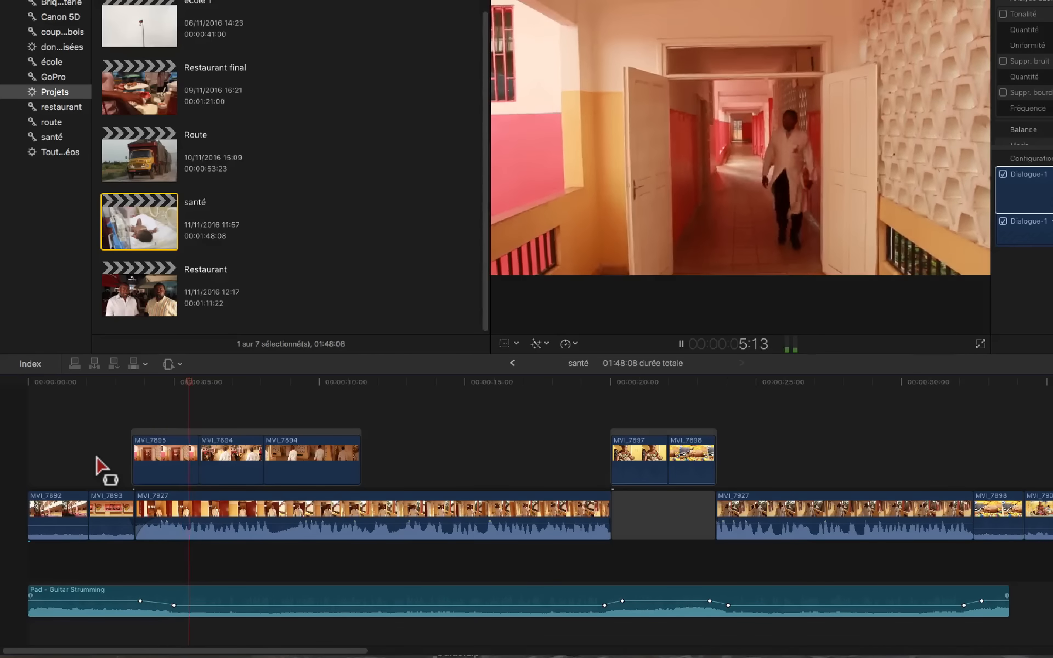
click(554, 378)
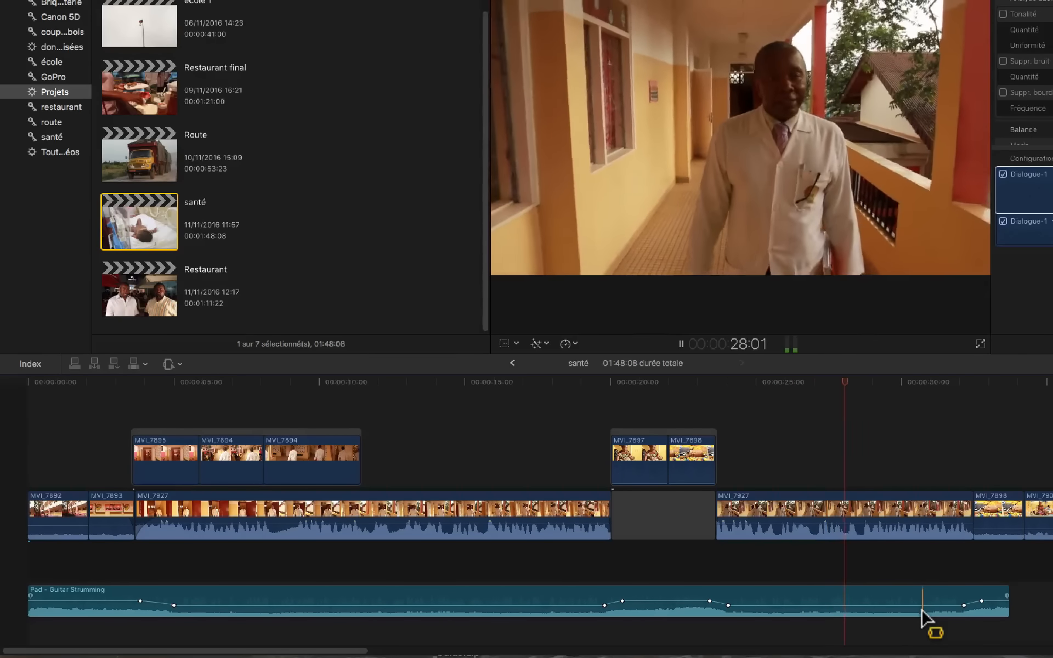
key(space)
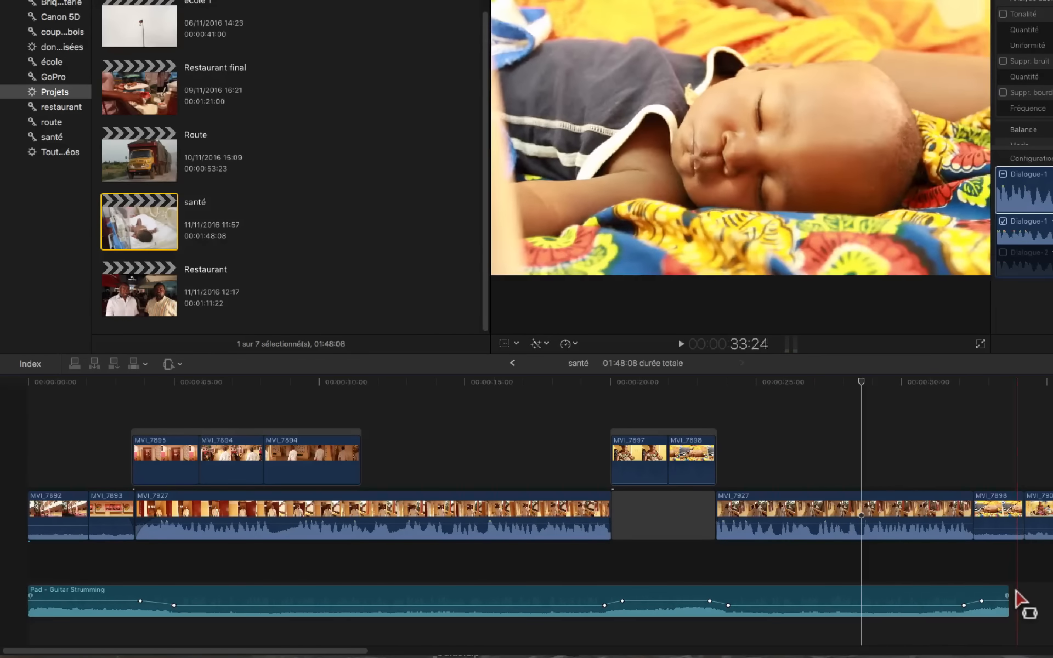
Step: Add a short fade-out at the end of the music clip using its fade handle, and play from 30:18
drag(1006, 595, 994, 596)
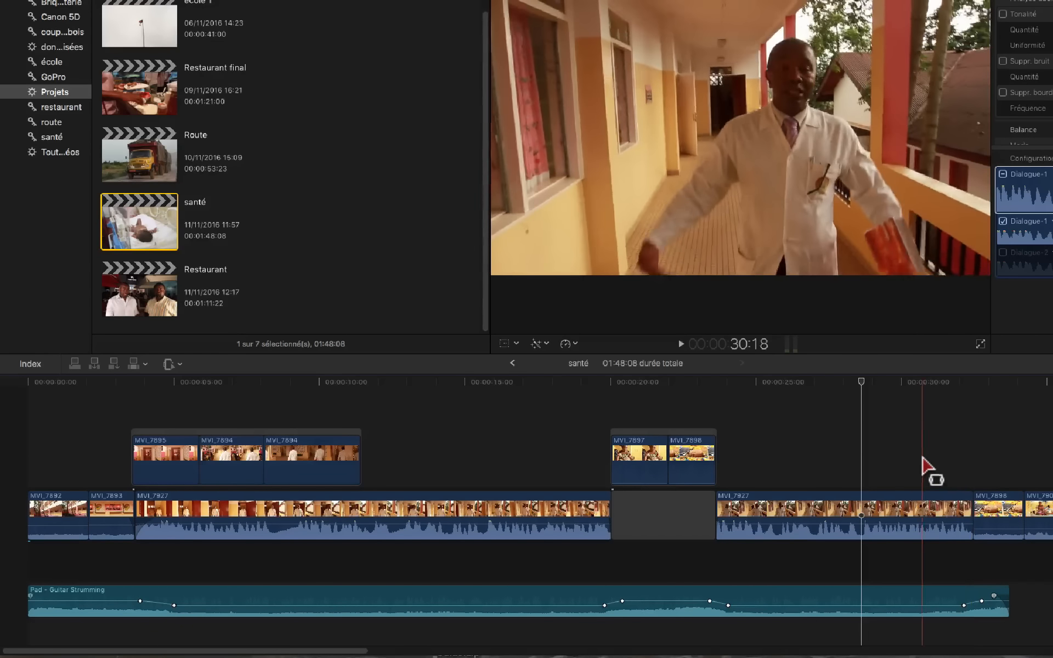
key(space)
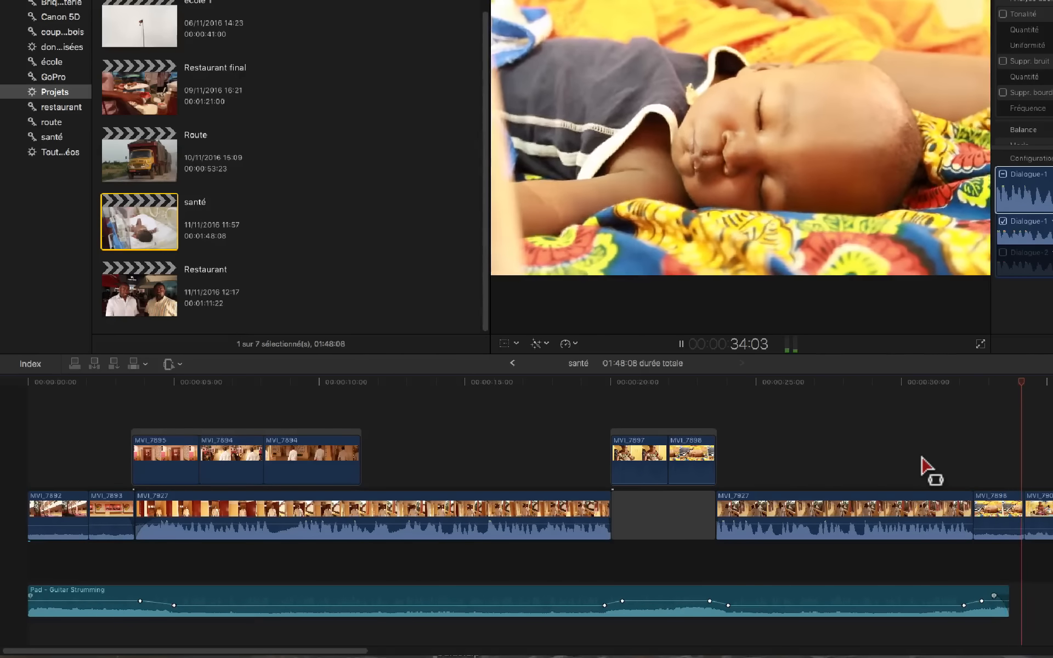
Step: Lengthen the fade-out at the end of the music clip so it starts near 32:16, and play back the ending
key(space)
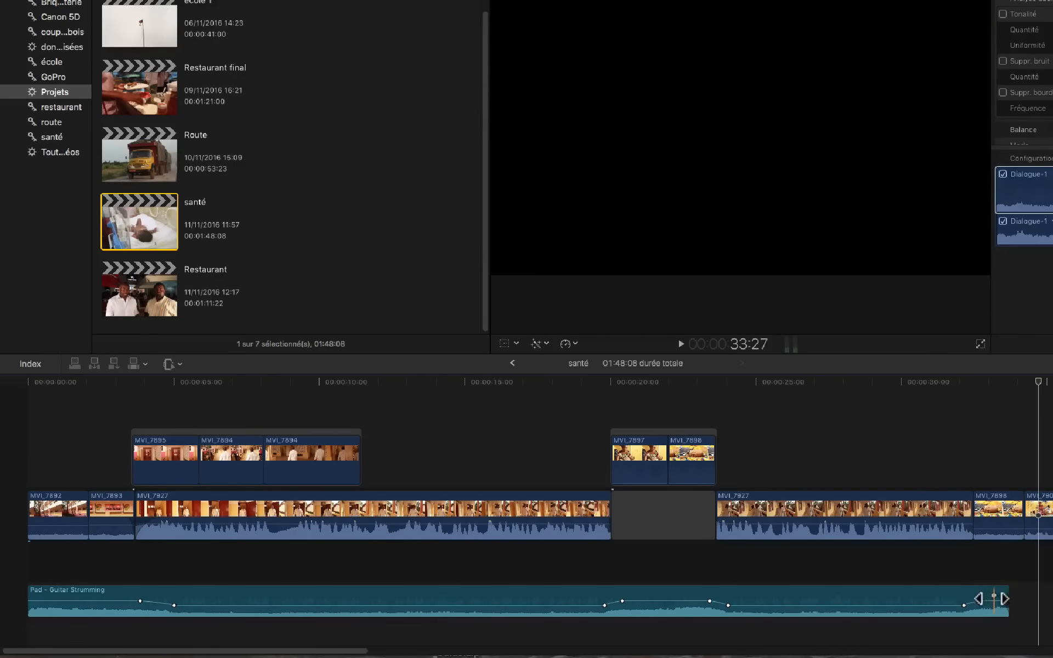
drag(982, 601, 981, 596)
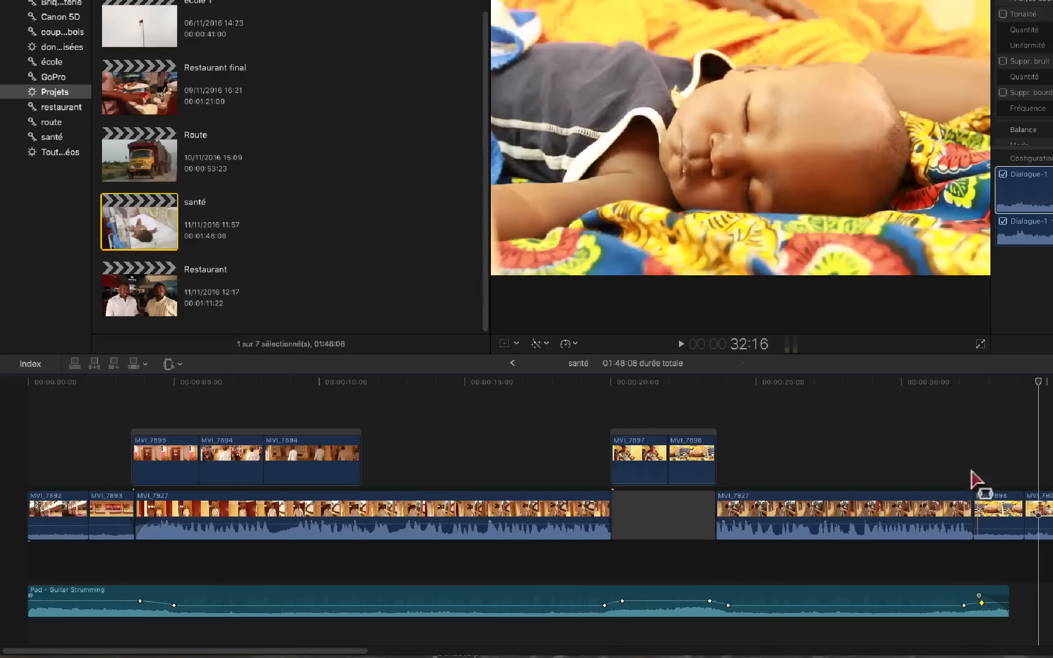
key(space)
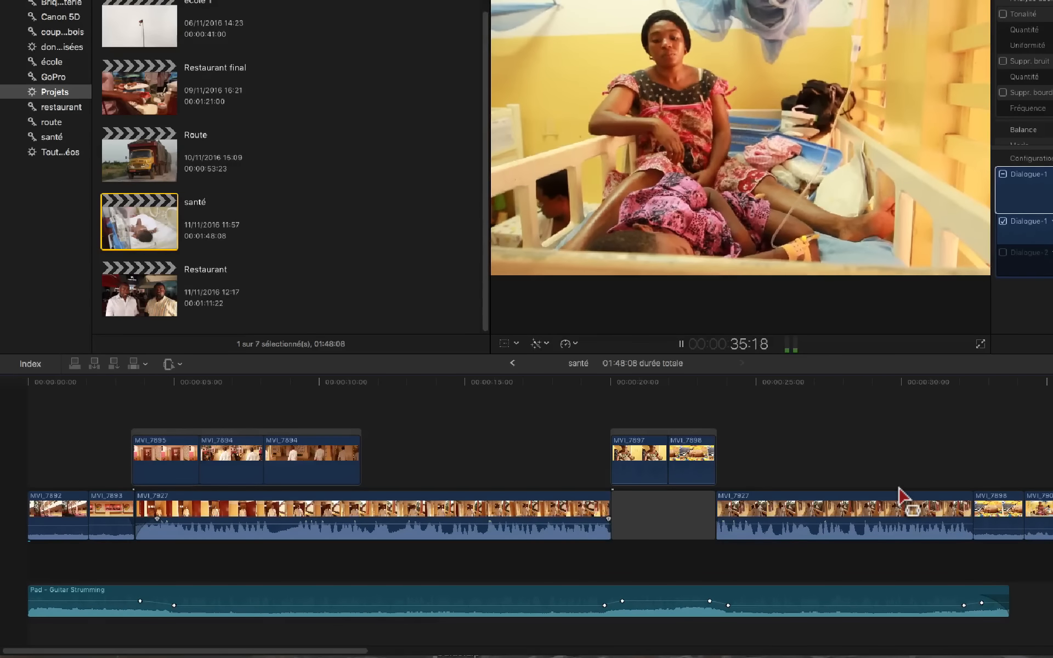
key(space)
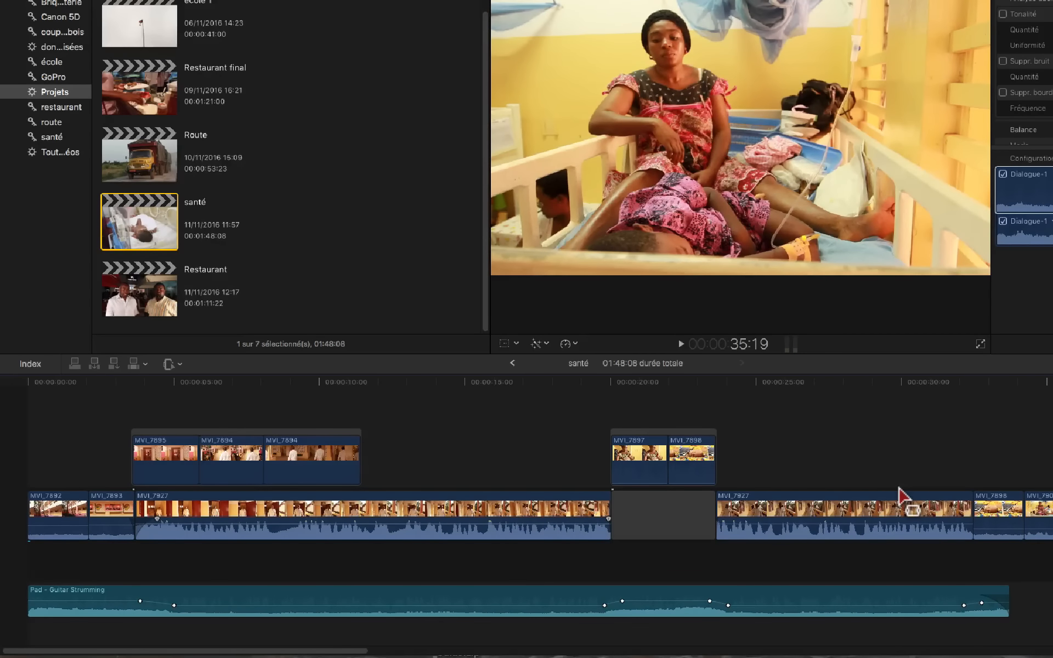
Step: Open the Restaurant final project and place the playhead at 13:10 on the audio peak of the MVI_7497 clip
click(413, 430)
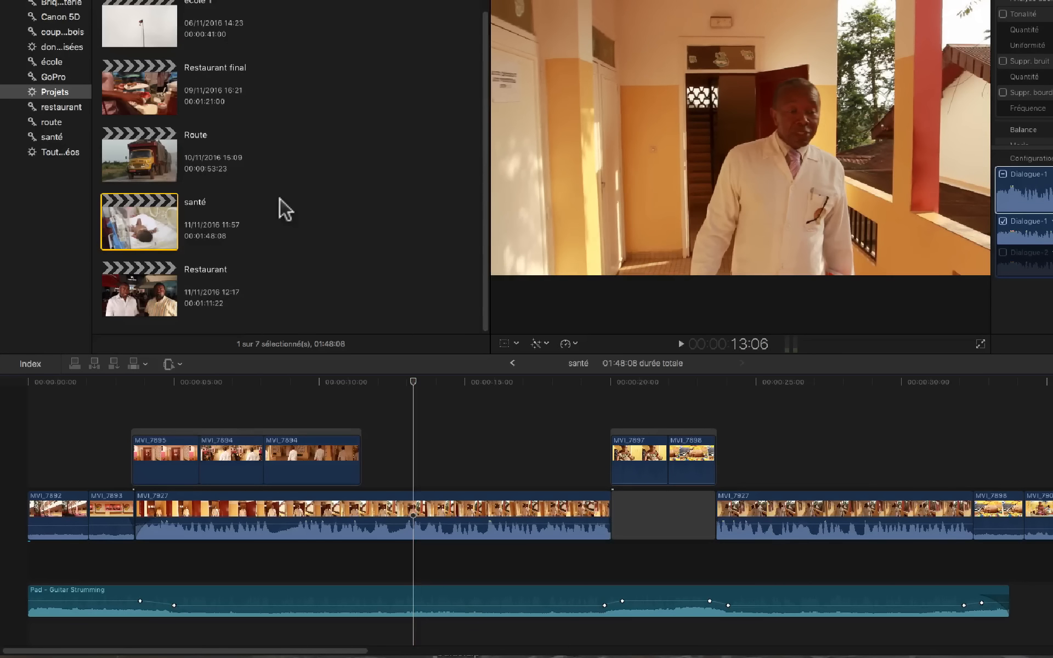
double_click(116, 74)
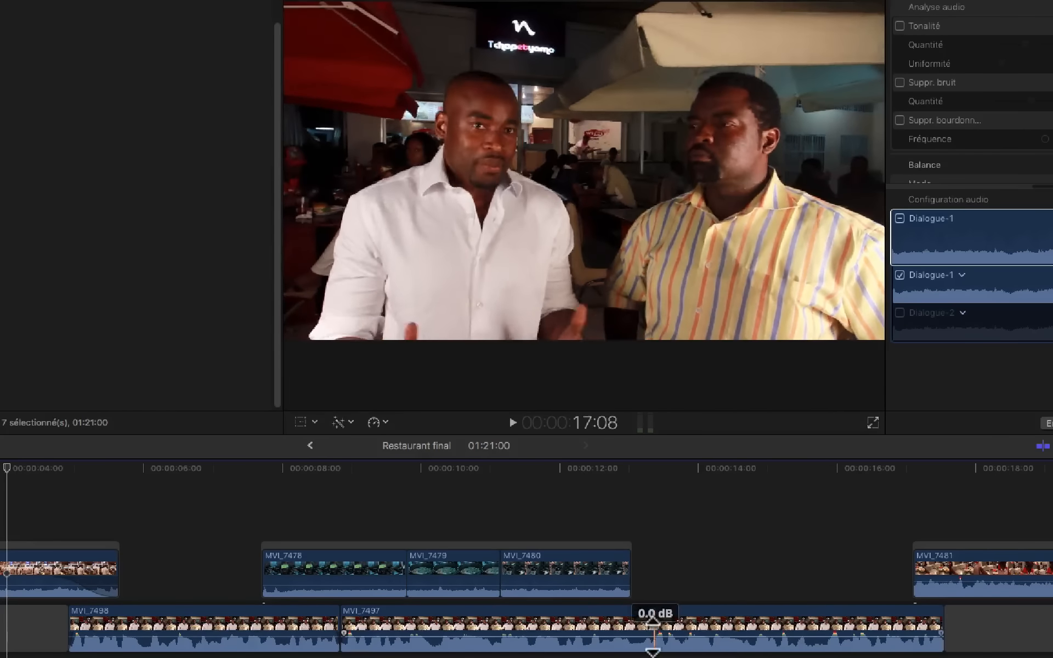
click(658, 594)
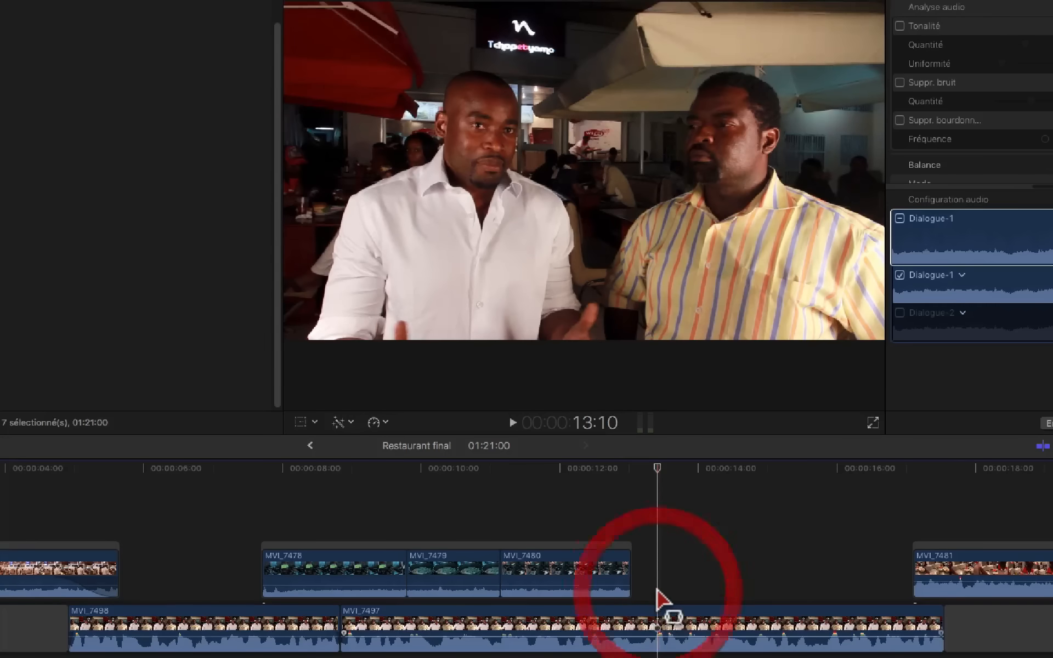
key(super+equal)
key(super+equal)
key(super+equal)
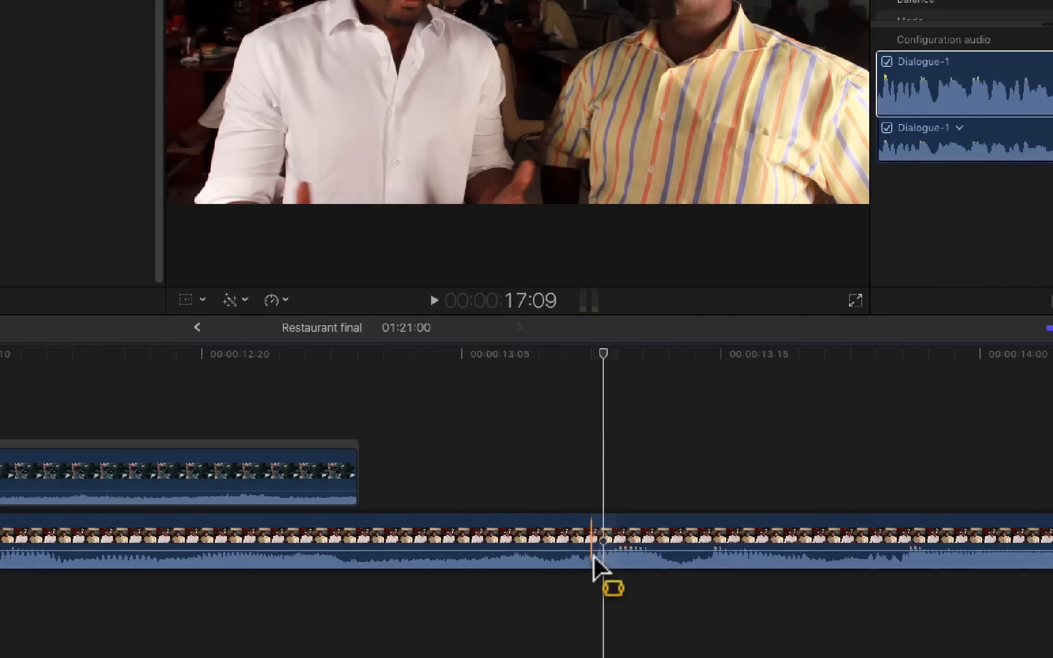
Step: Select a three-frame range over the audio peak near 13:10 and lower its volume to -3.0 dB
click(600, 555)
drag(599, 554, 657, 559)
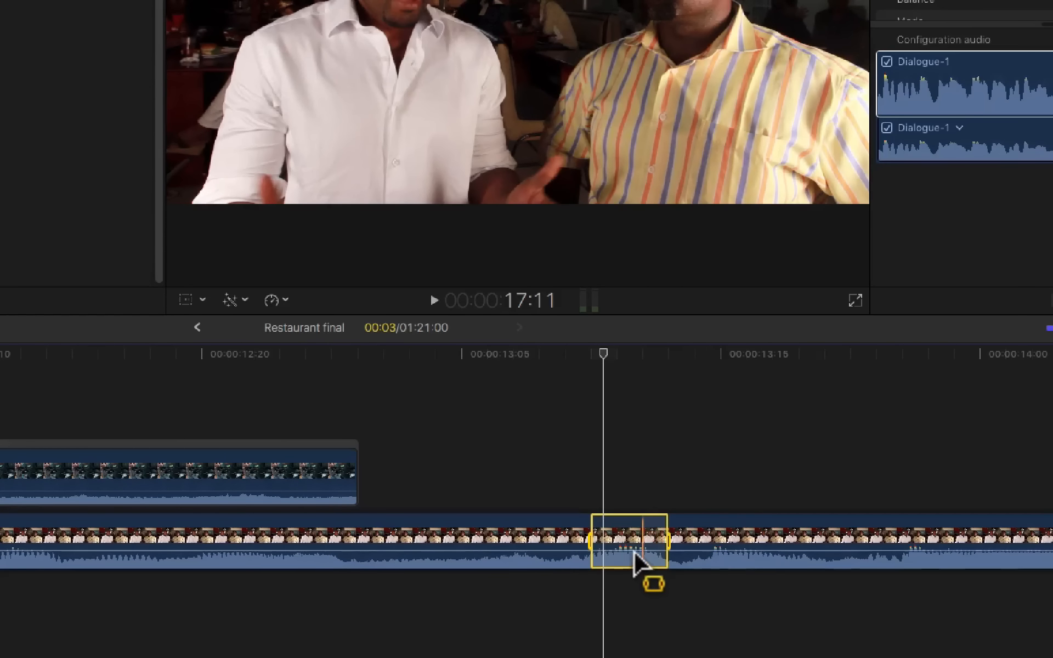
drag(634, 551, 636, 546)
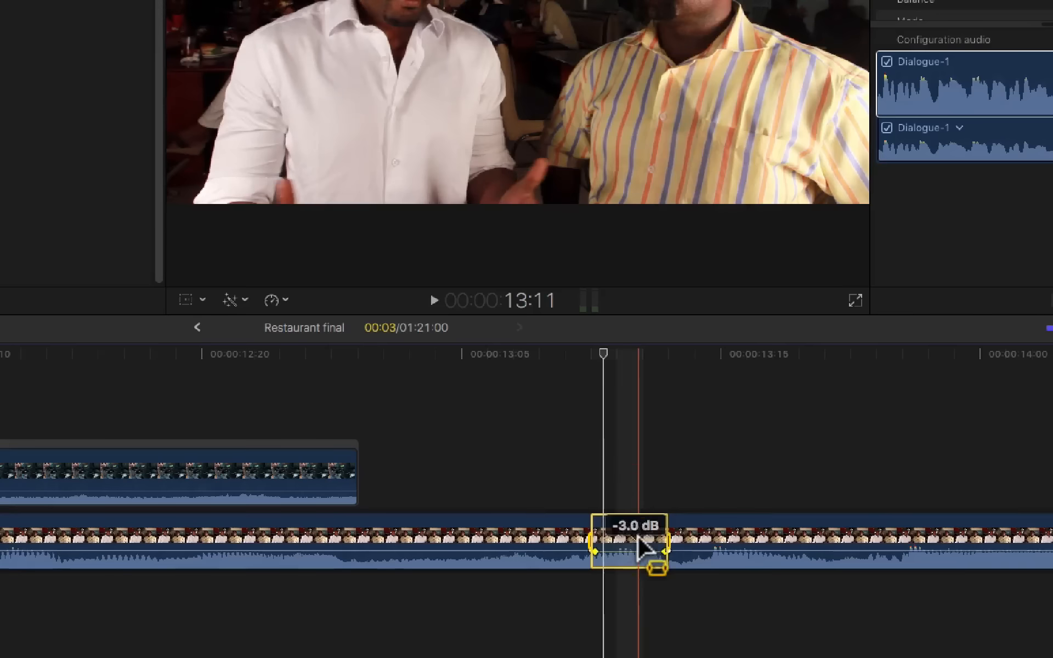
click(582, 586)
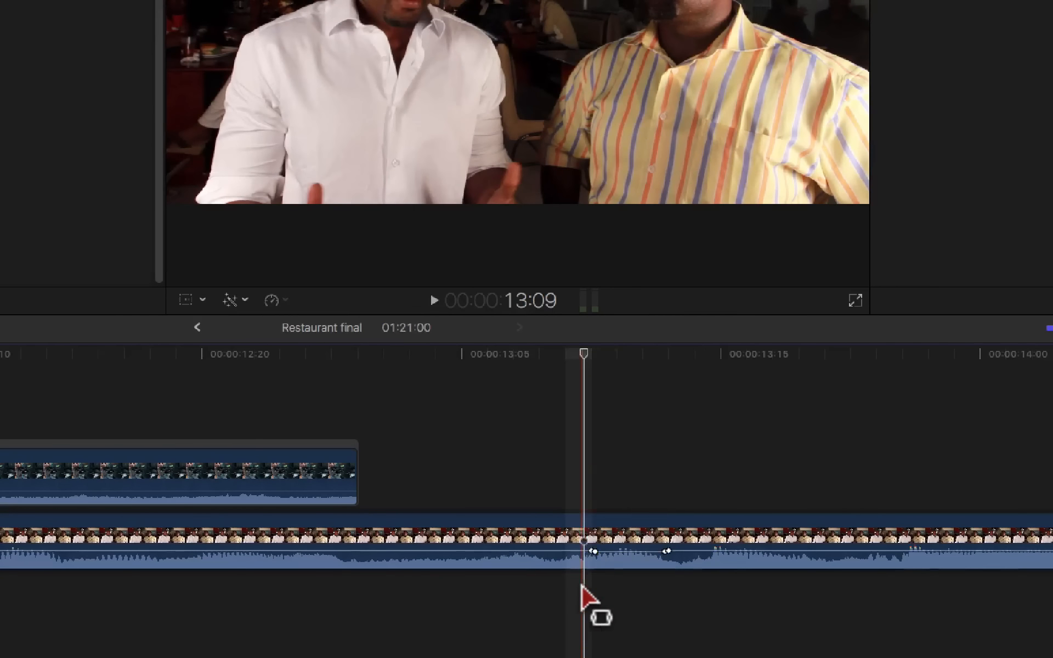
click(590, 533)
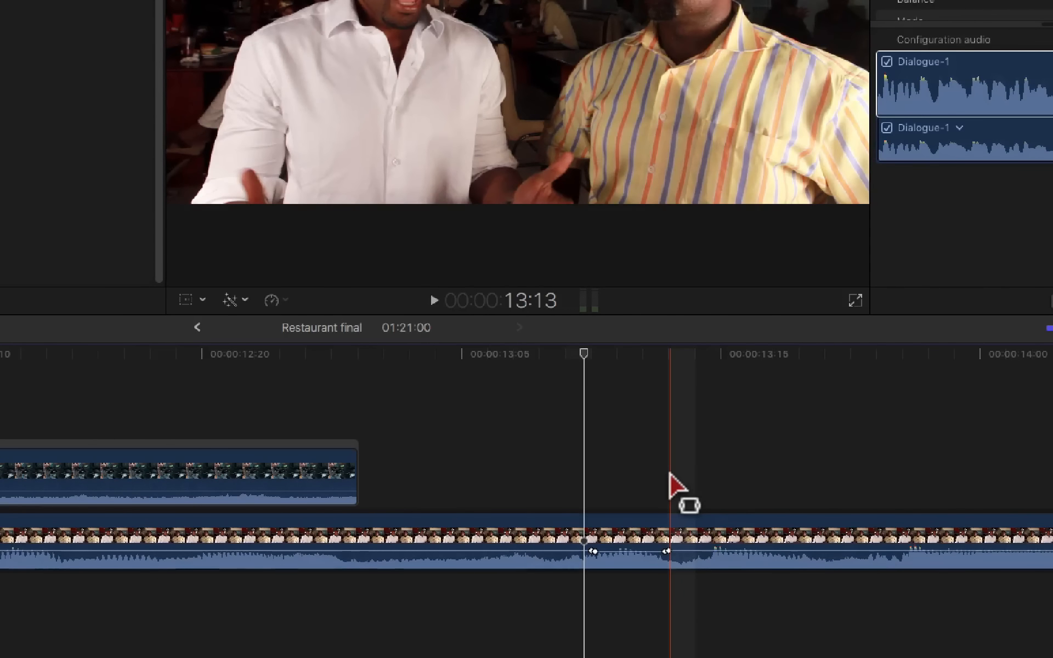
Step: Select the volume keyframes on both sides of the lowered peak near 13:10 and copy them
key(super+minus)
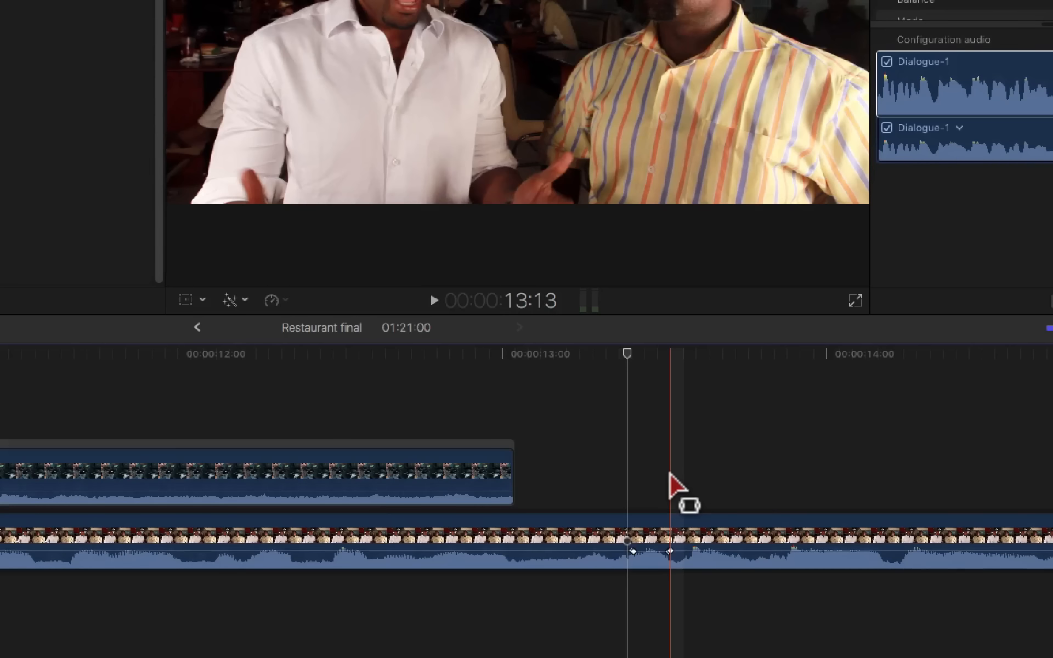
key(super+minus)
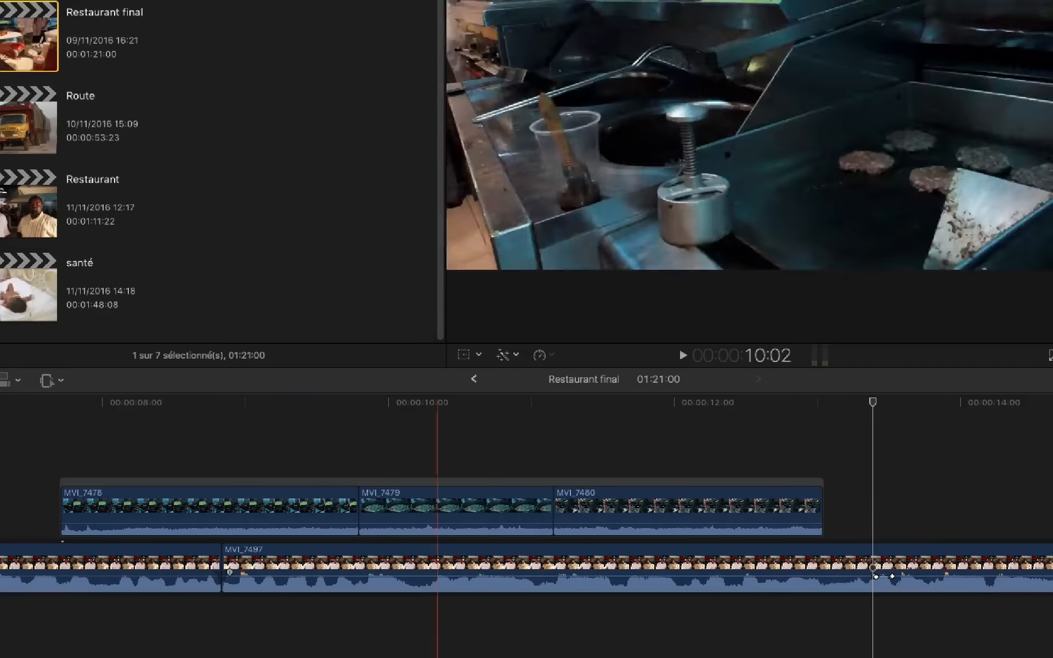
scroll(526, 527, right, 5)
scroll(526, 527, right, 6)
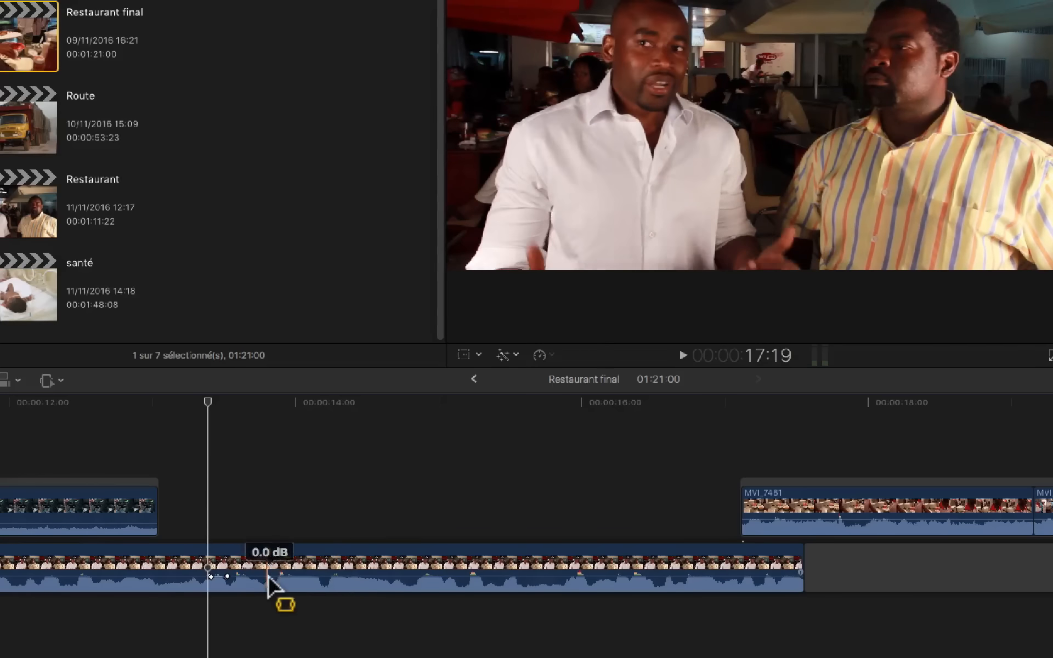
click(174, 573)
key(super+equal)
key(super+equal)
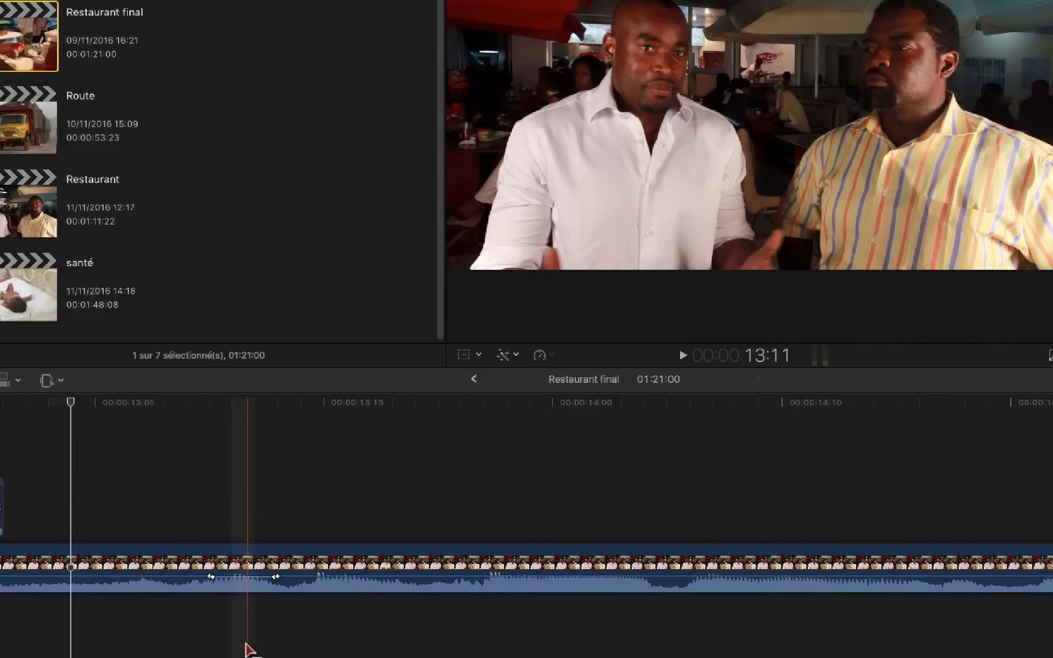
alt+click(209, 577)
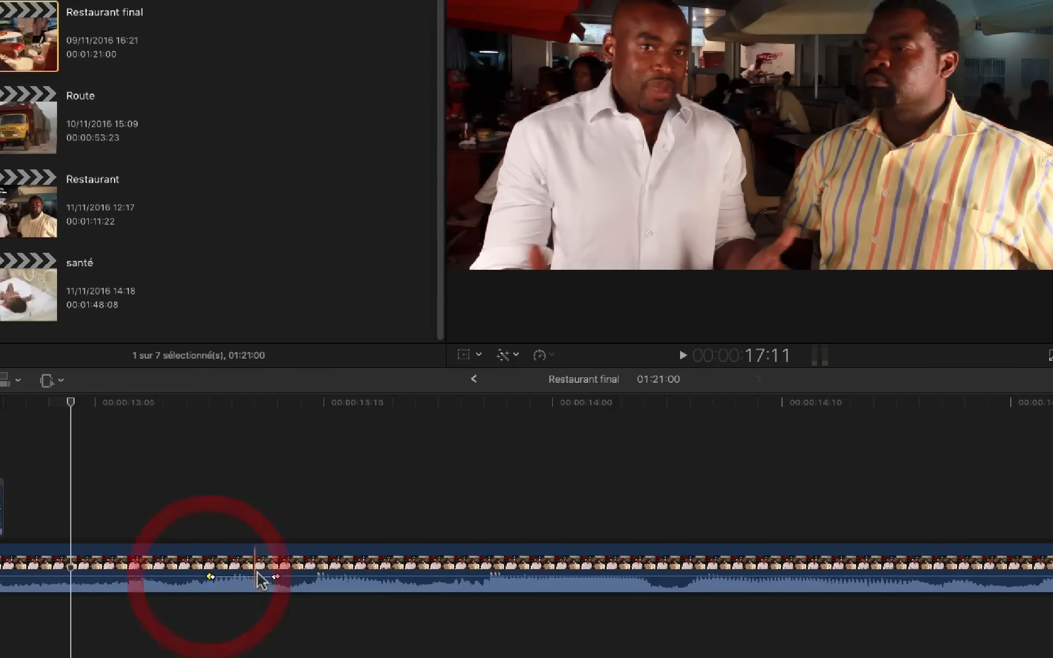
click(277, 577)
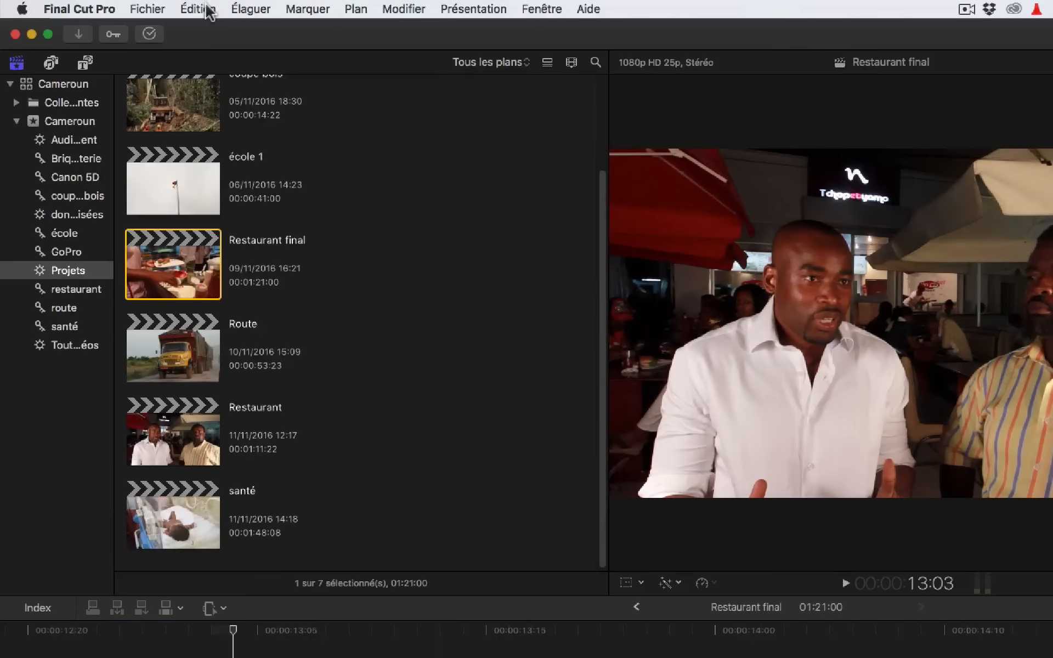
click(197, 9)
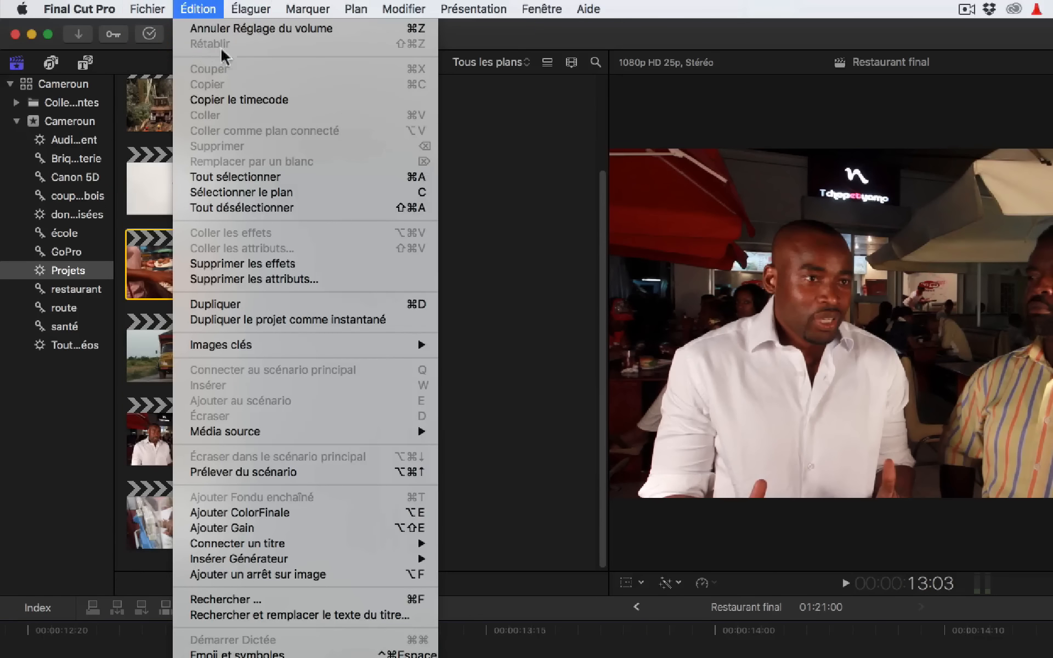
mouse_move(340, 347)
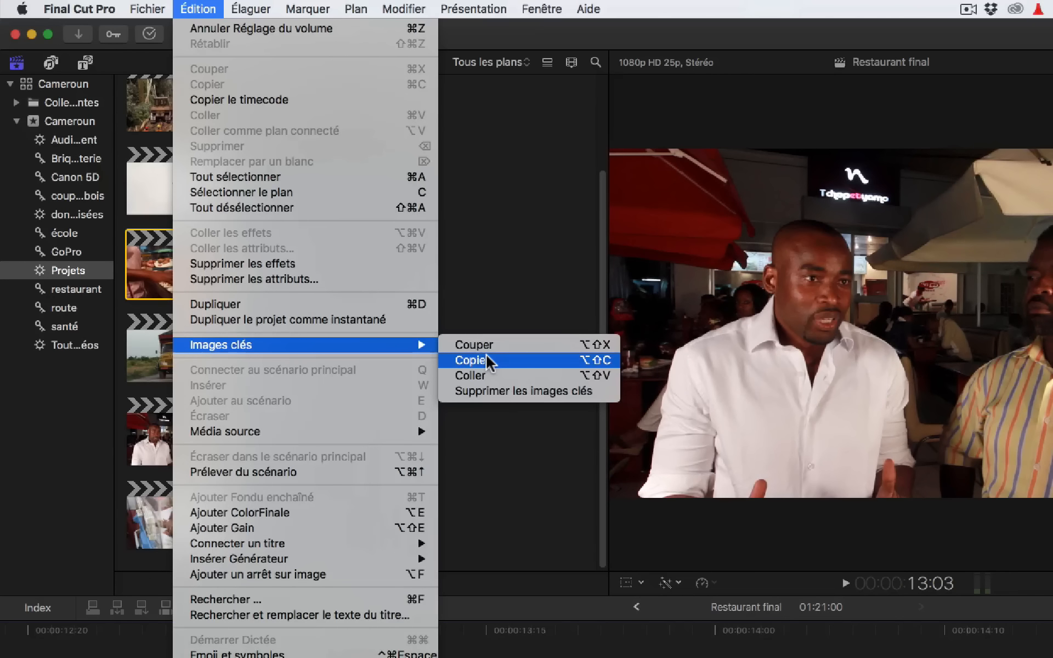
click(538, 483)
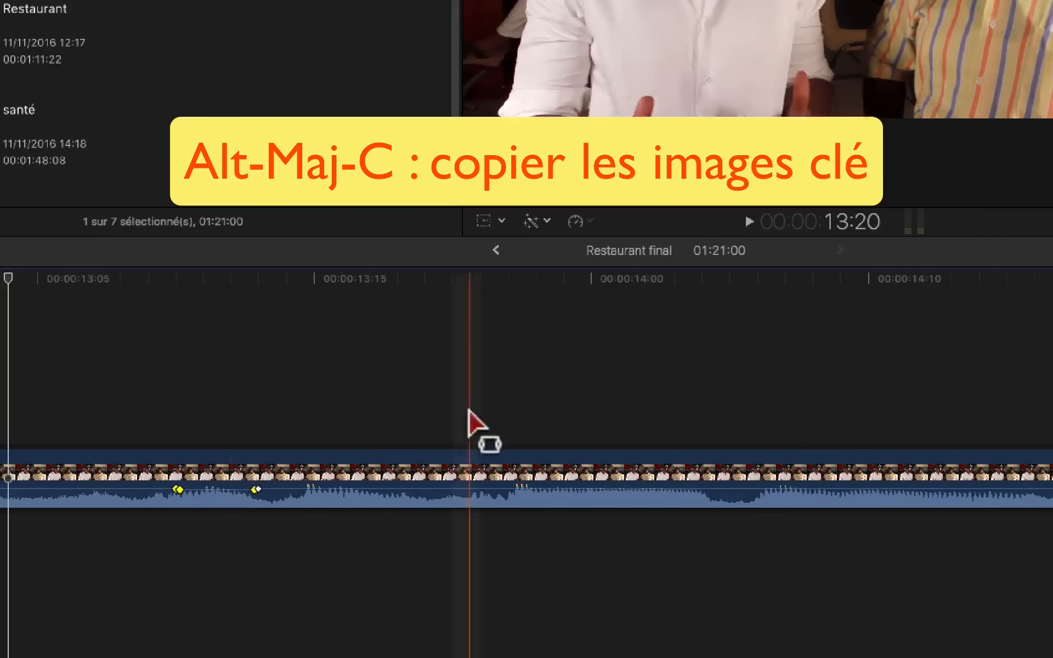
Step: Place the playhead just before the next audio peak, near 13:21, and paste the copied keyframes there
click(515, 282)
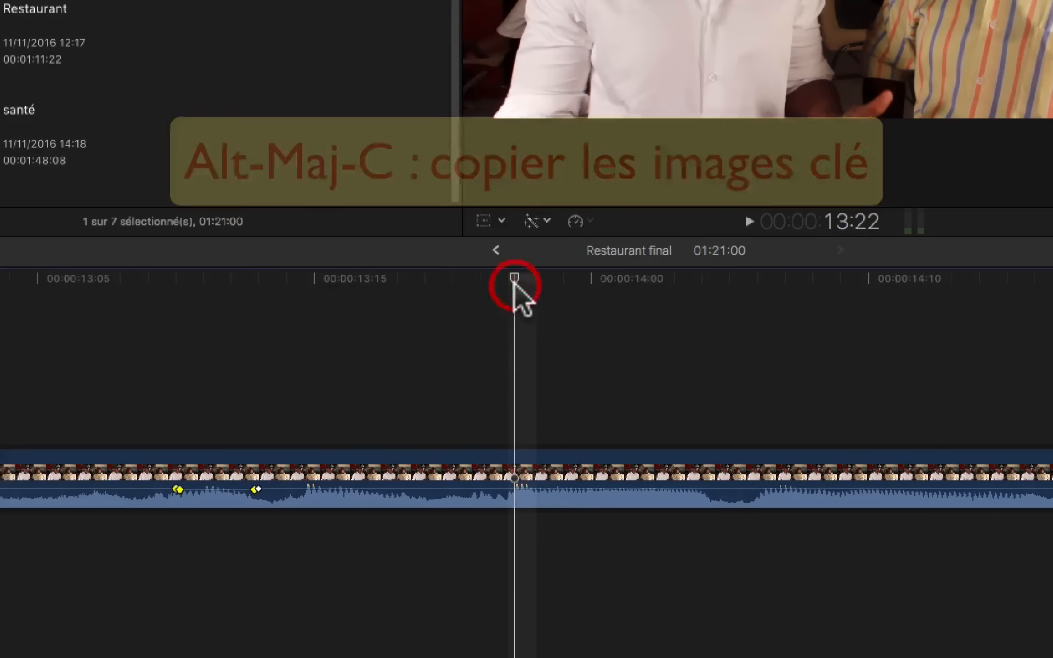
click(529, 471)
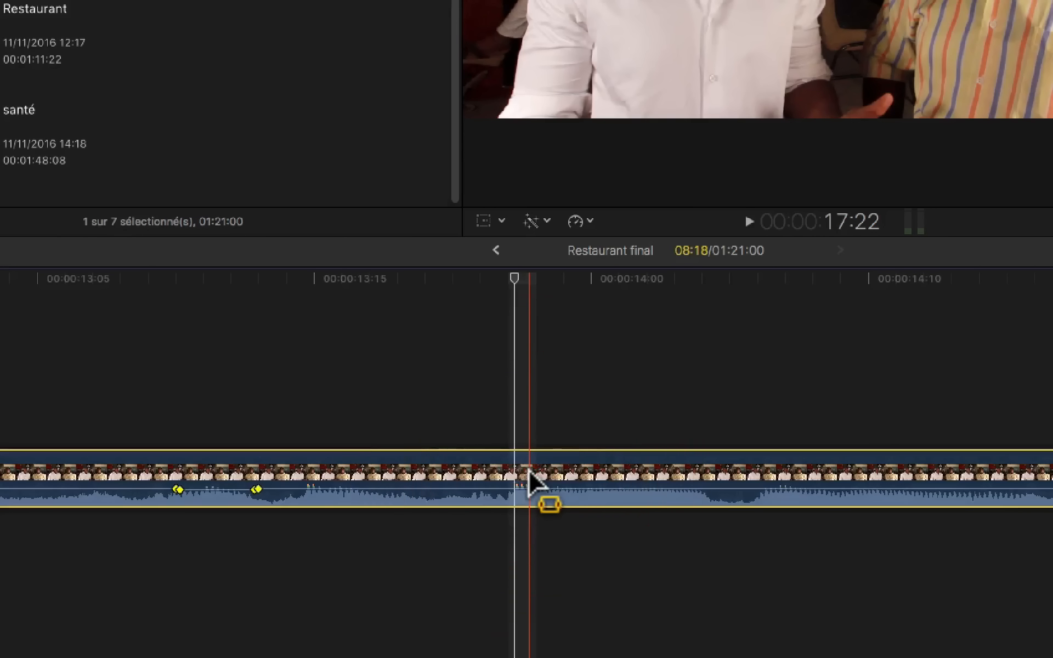
click(487, 406)
key(alt+shift+v)
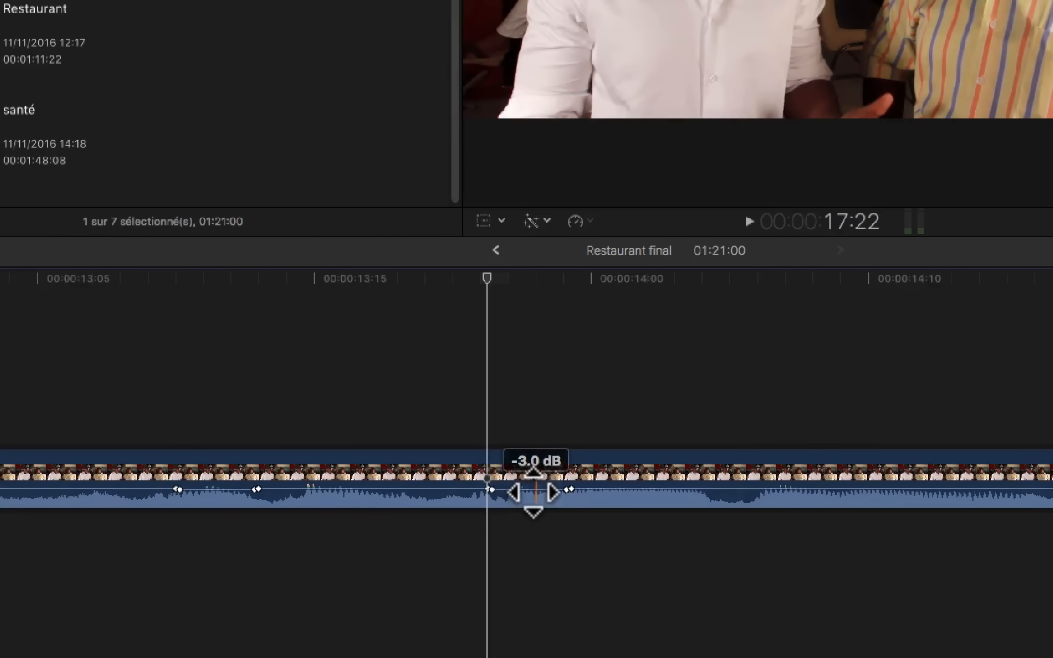
Step: Paste the copied keyframes at 15:04, 15:22 and 16:08 to lower the remaining audio peaks of the MVI_7497 clip
key(super+minus)
key(super+minus)
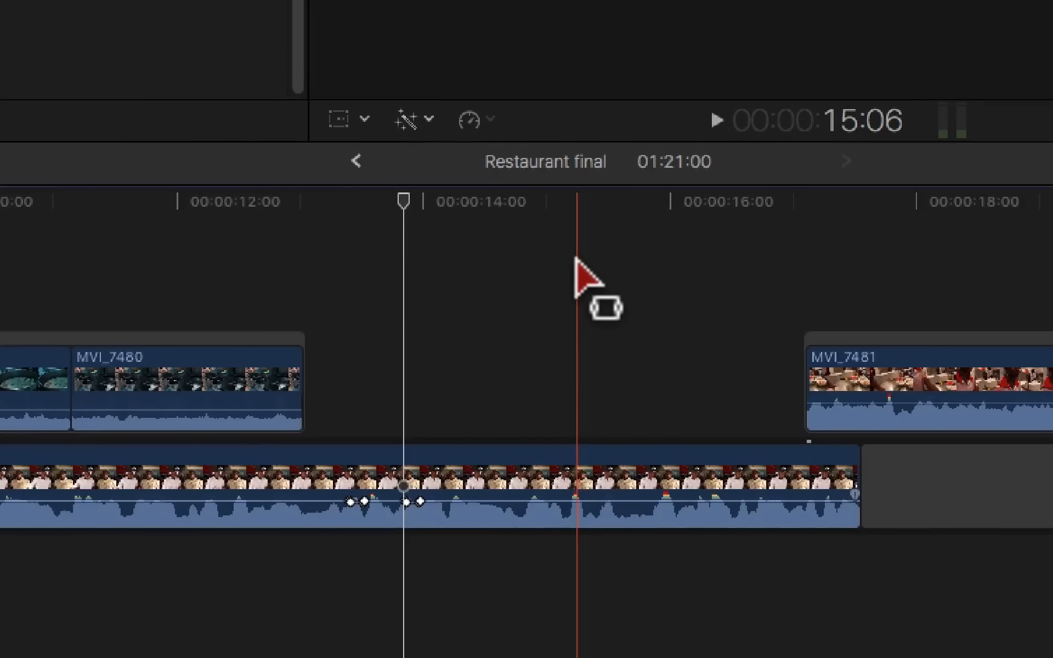
click(569, 263)
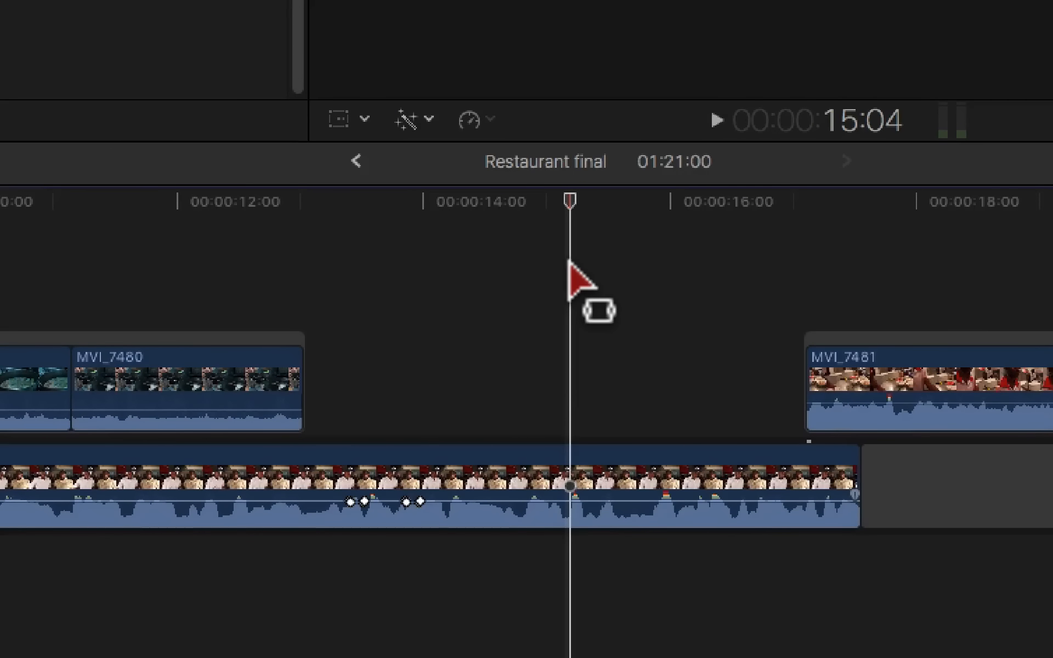
key(alt+k)
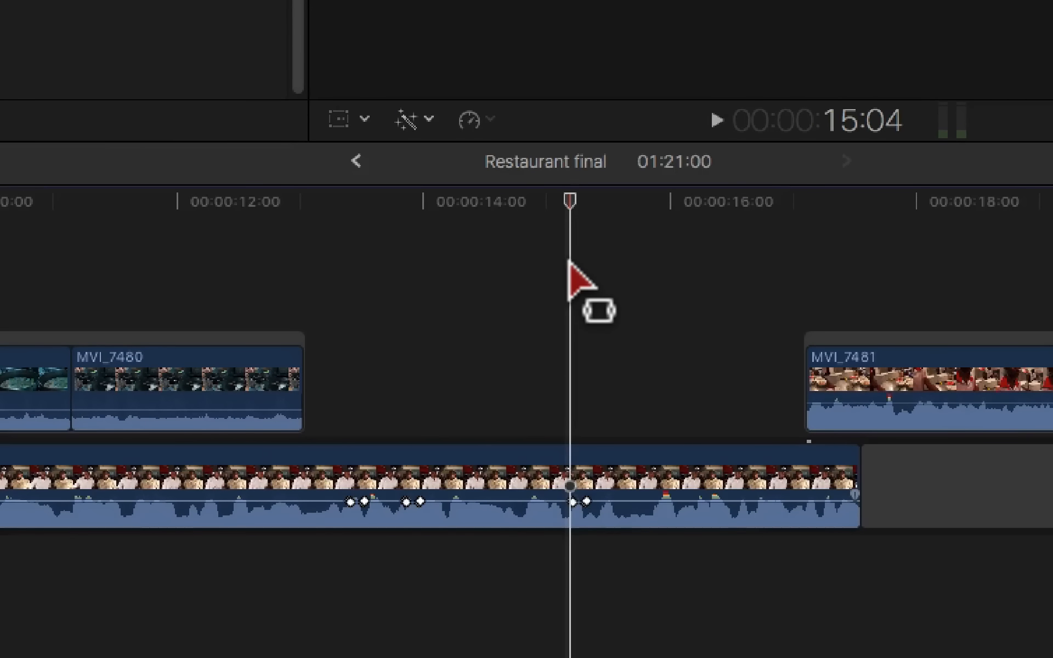
click(658, 265)
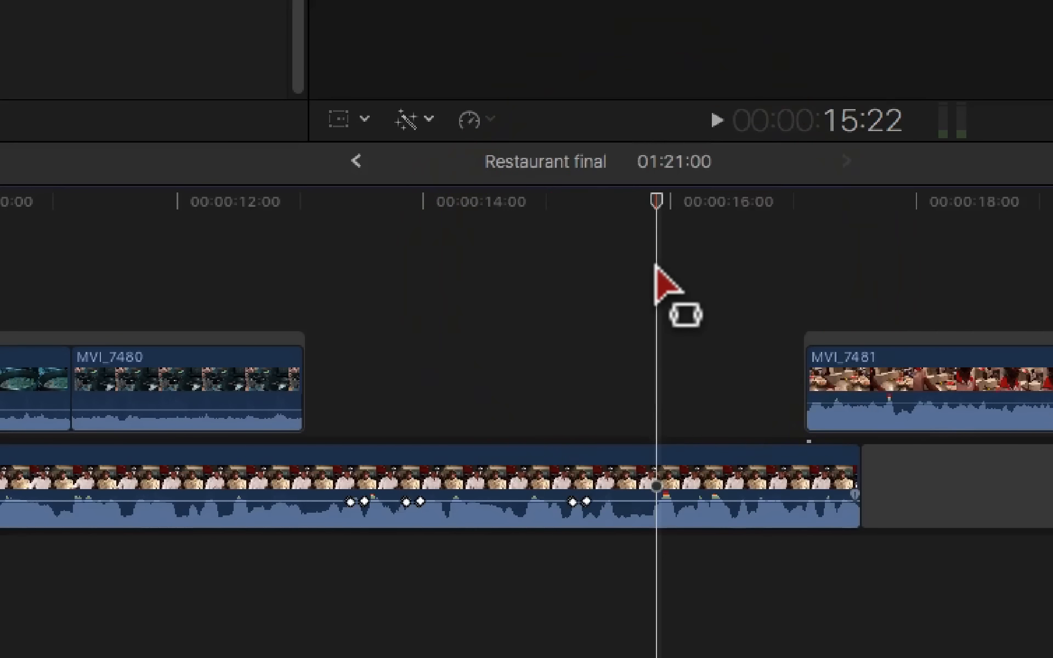
key(alt+k)
click(707, 249)
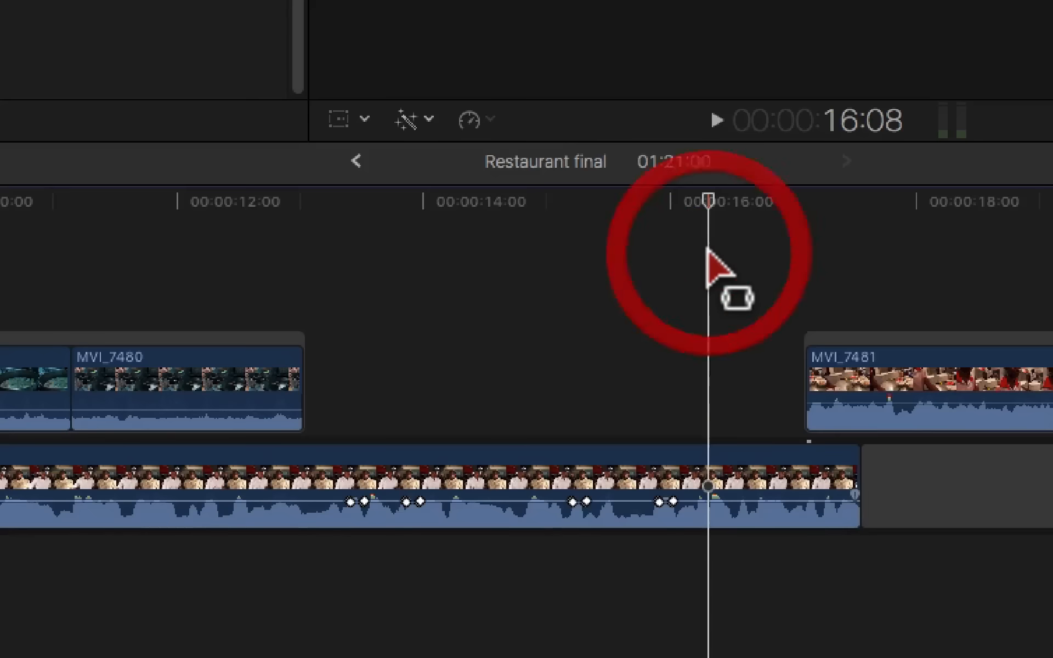
key(alt+k)
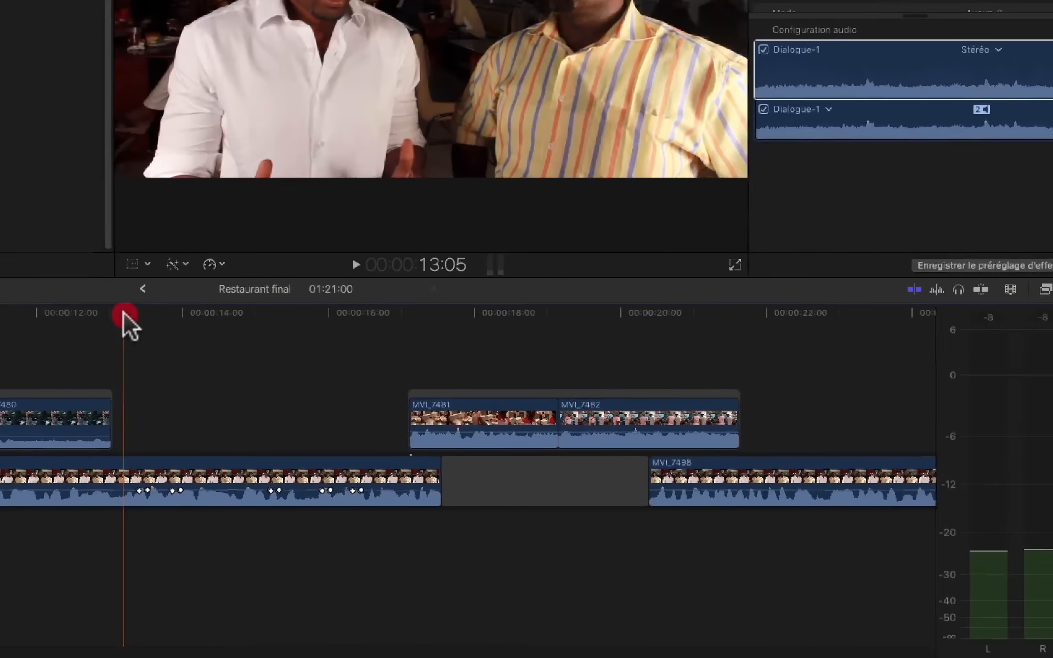
Step: Play the corrected passage from 13:05 to the end of the lowered peaks while checking the audio meters
click(325, 201)
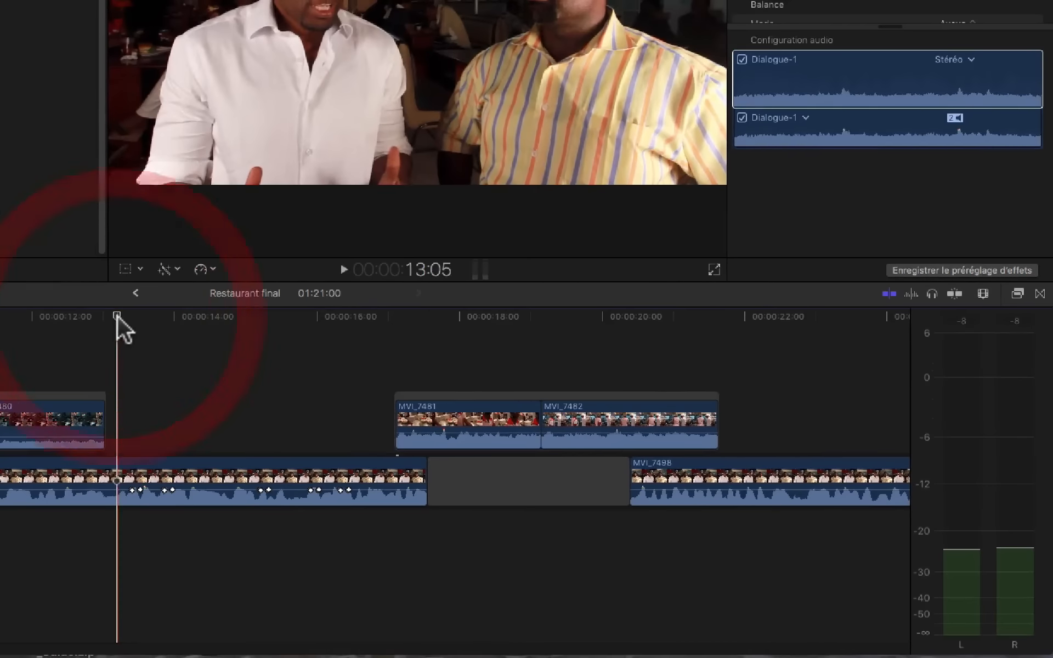
key(space)
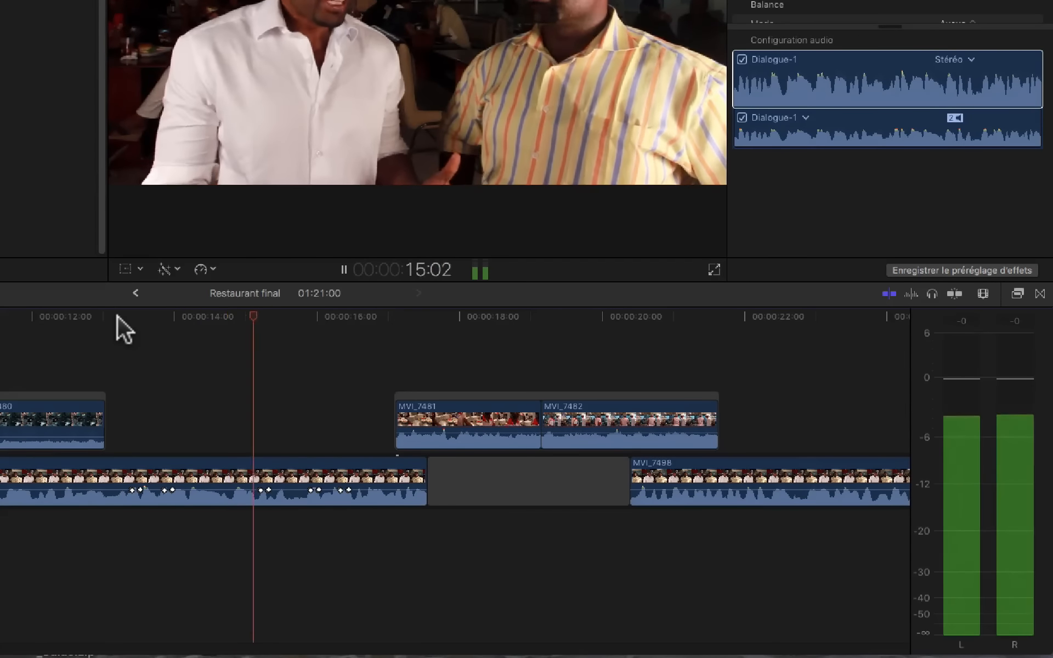
key(space)
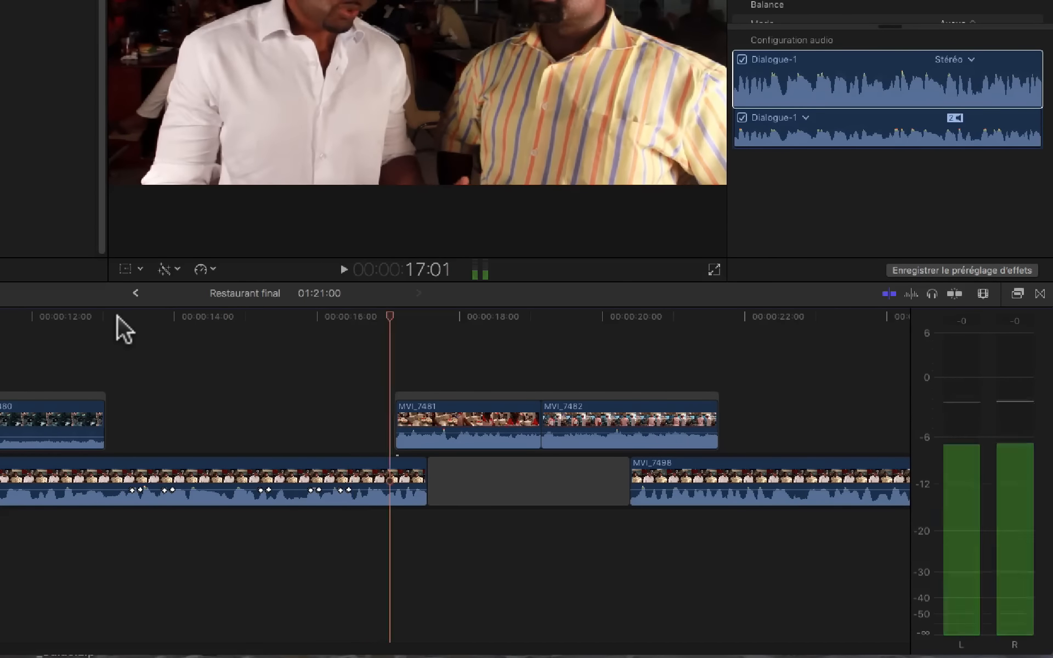
Step: Examine the lowered peaks in the clip and the available commands for cutting, copying, pasting and deleting keyframes
click(325, 481)
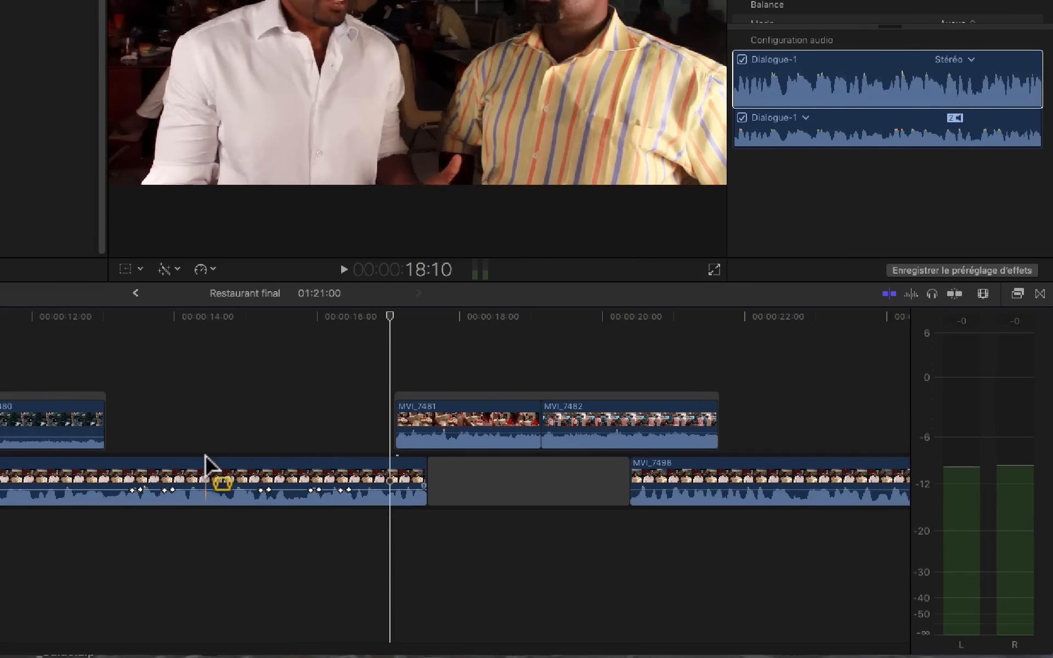
click(139, 486)
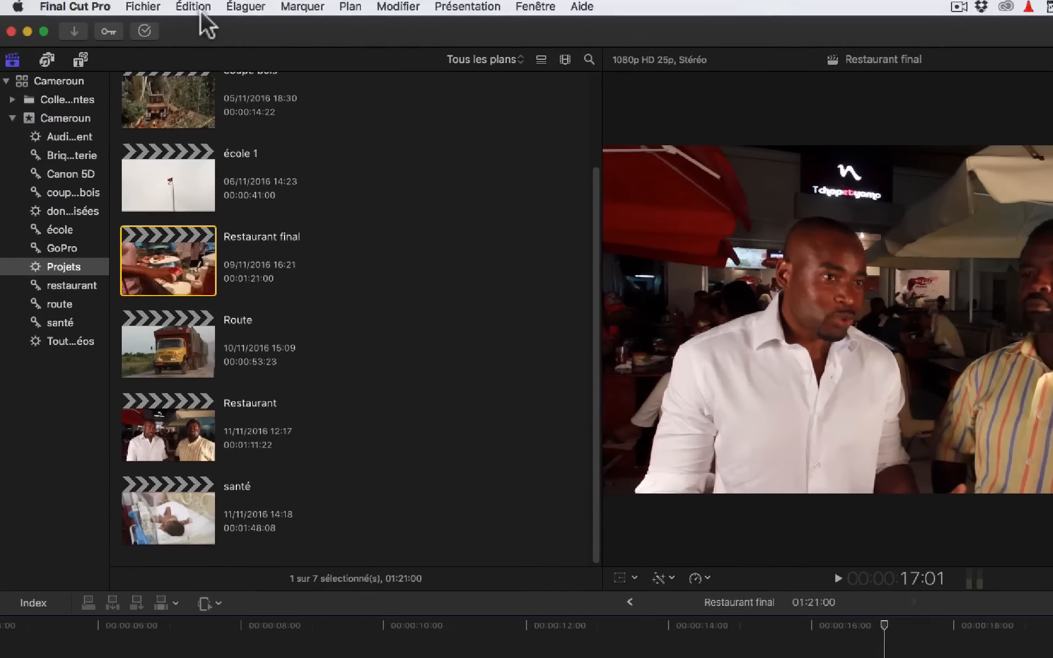
click(201, 9)
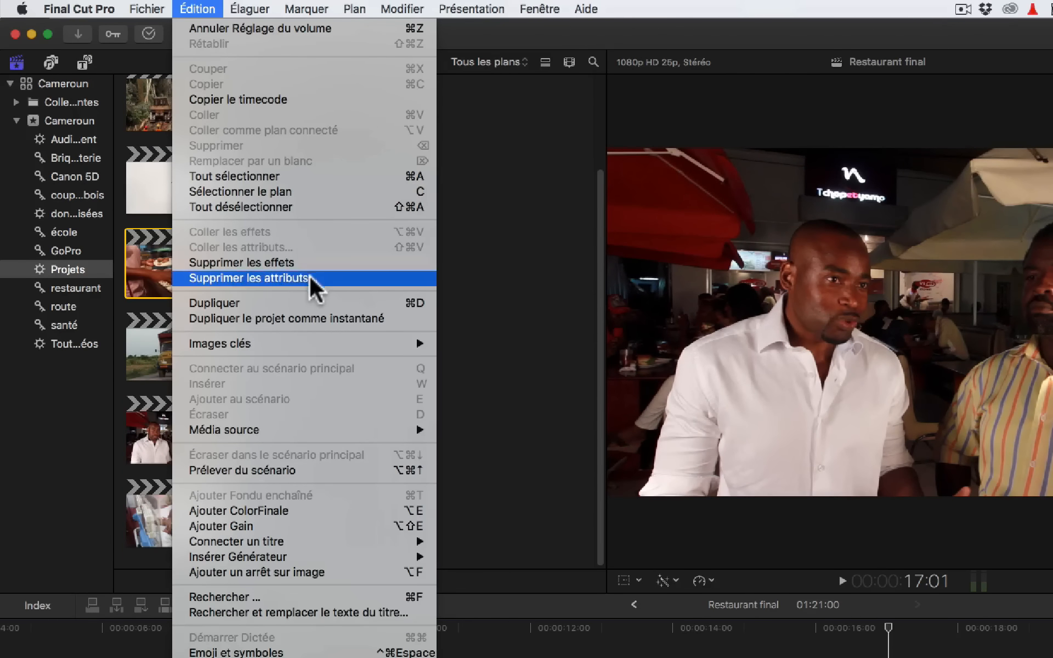
mouse_move(307, 343)
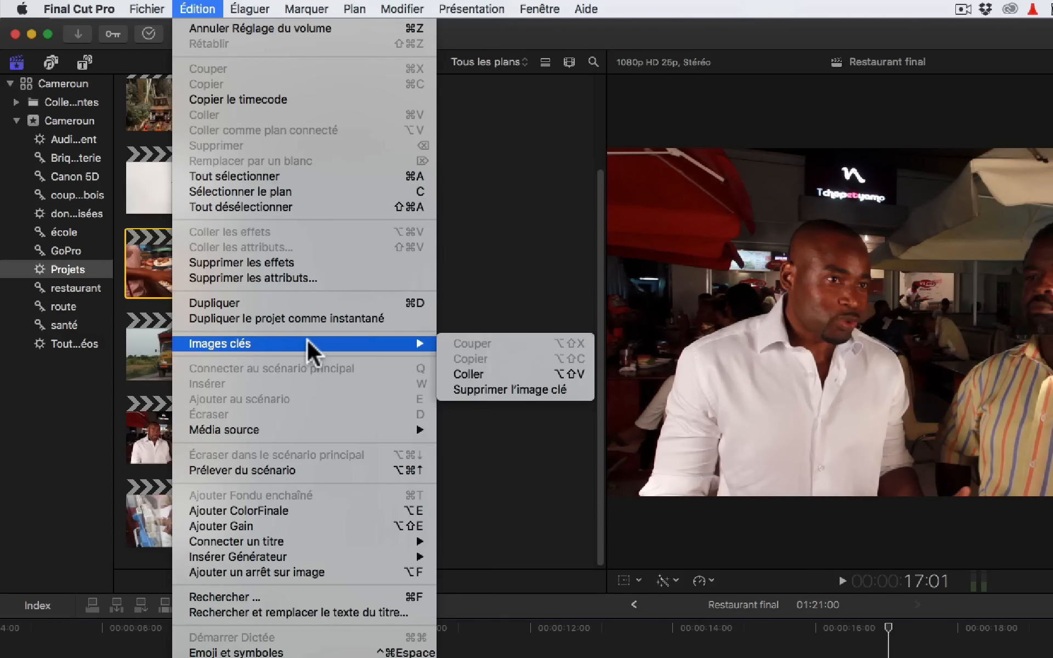
click(574, 374)
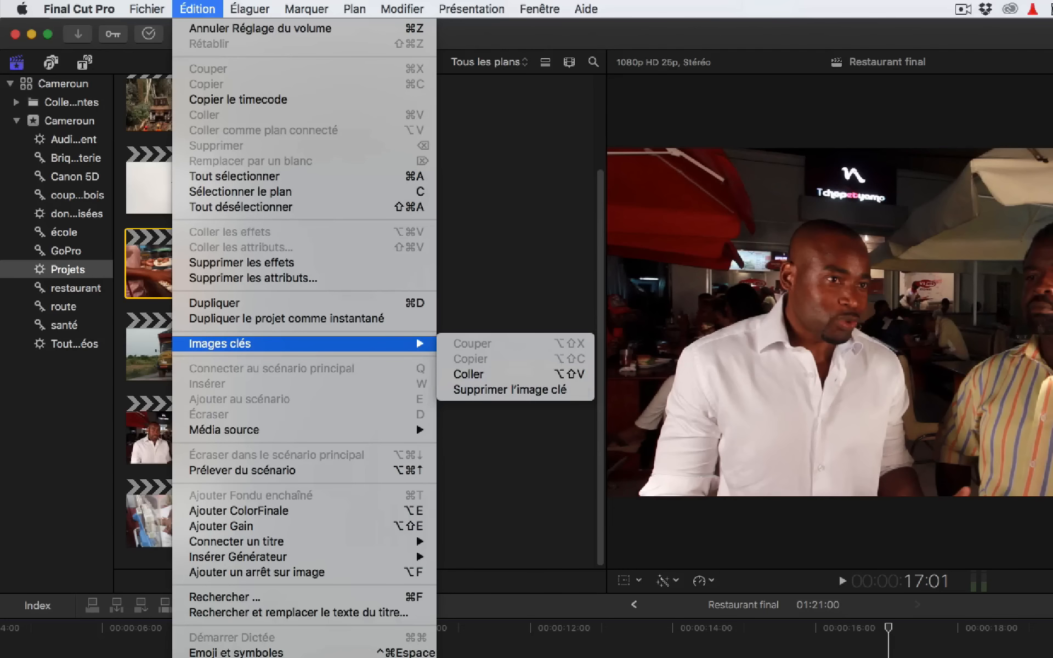